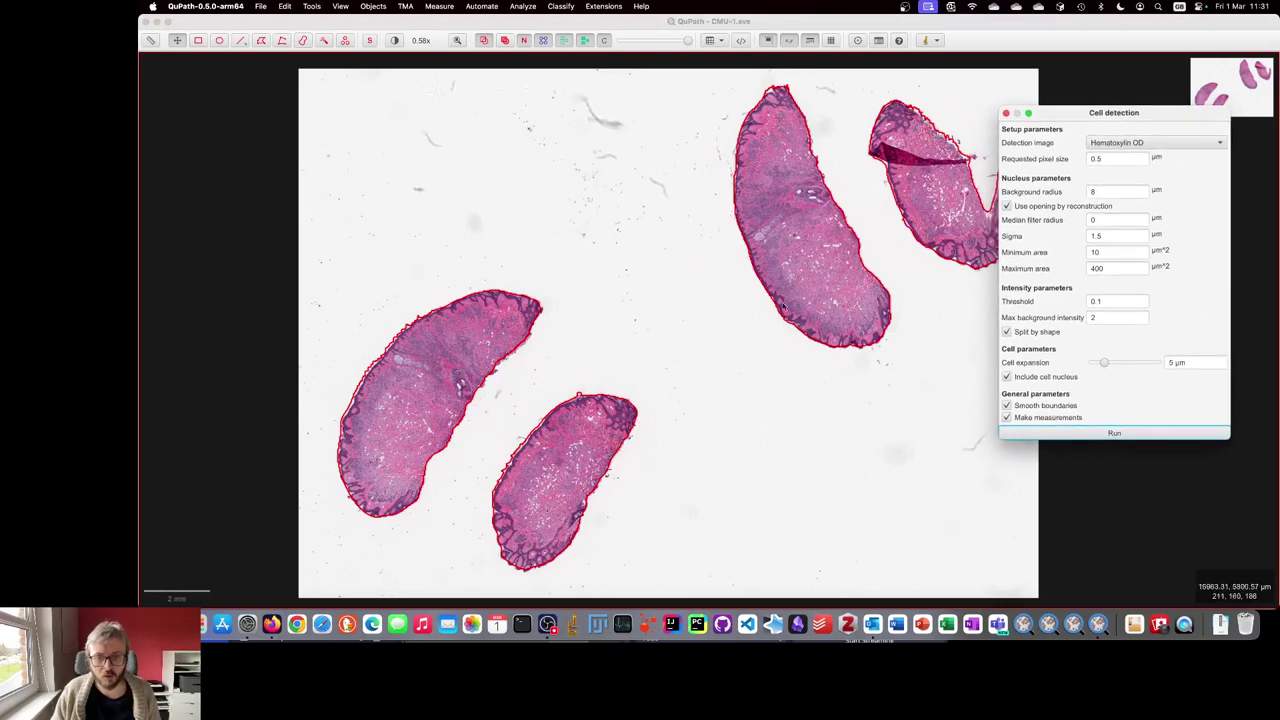
- Switch to VisualVM and open the Sampler for the running qupath.QuPath process
click(647, 625)
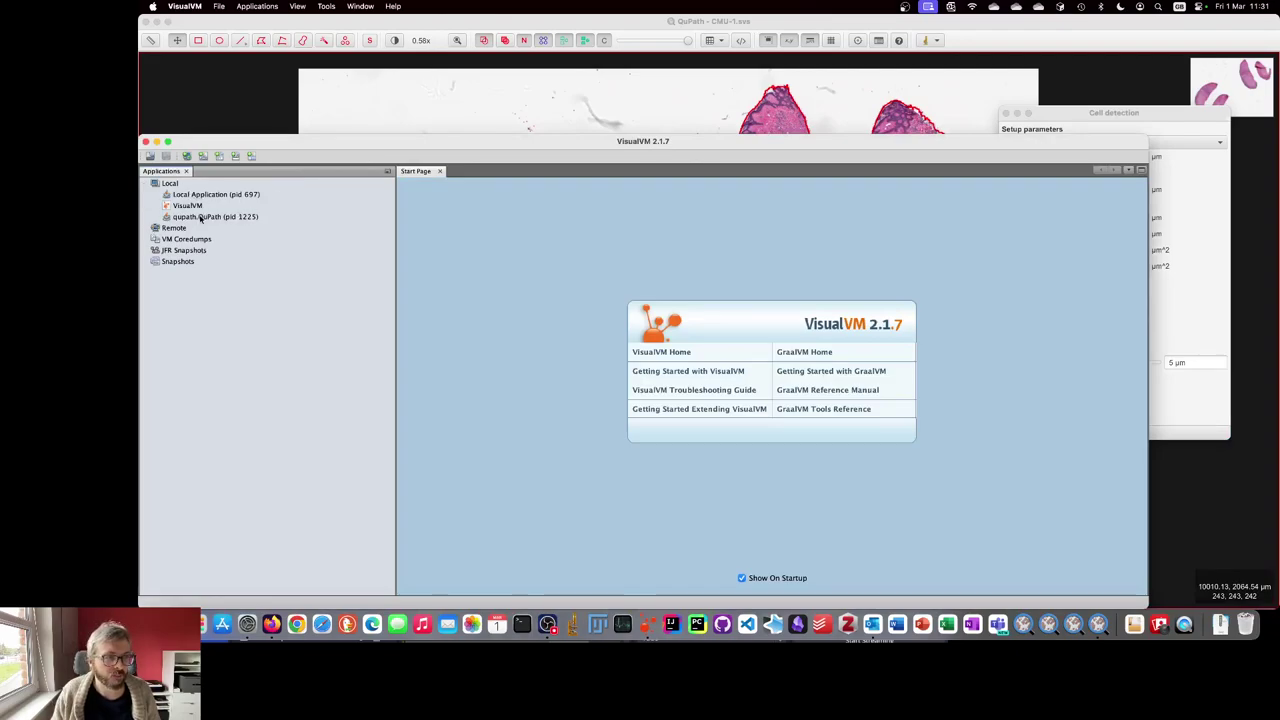
double_click(198, 217)
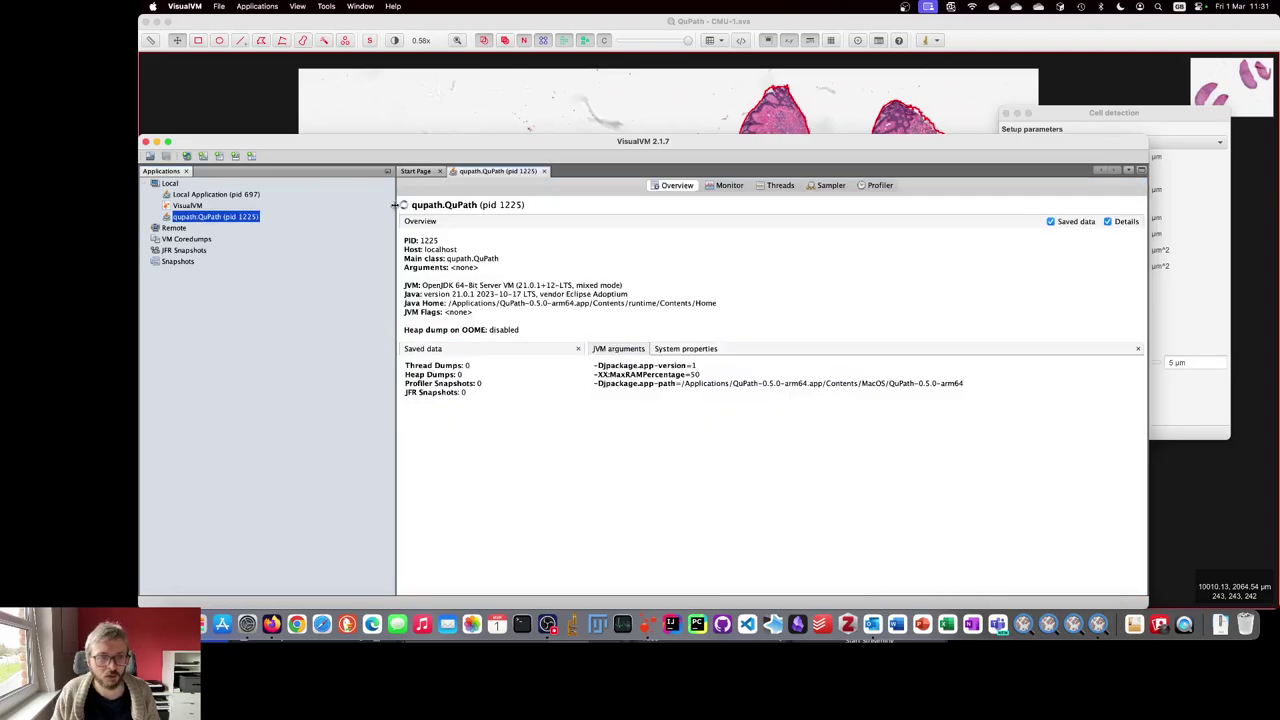
click(800, 185)
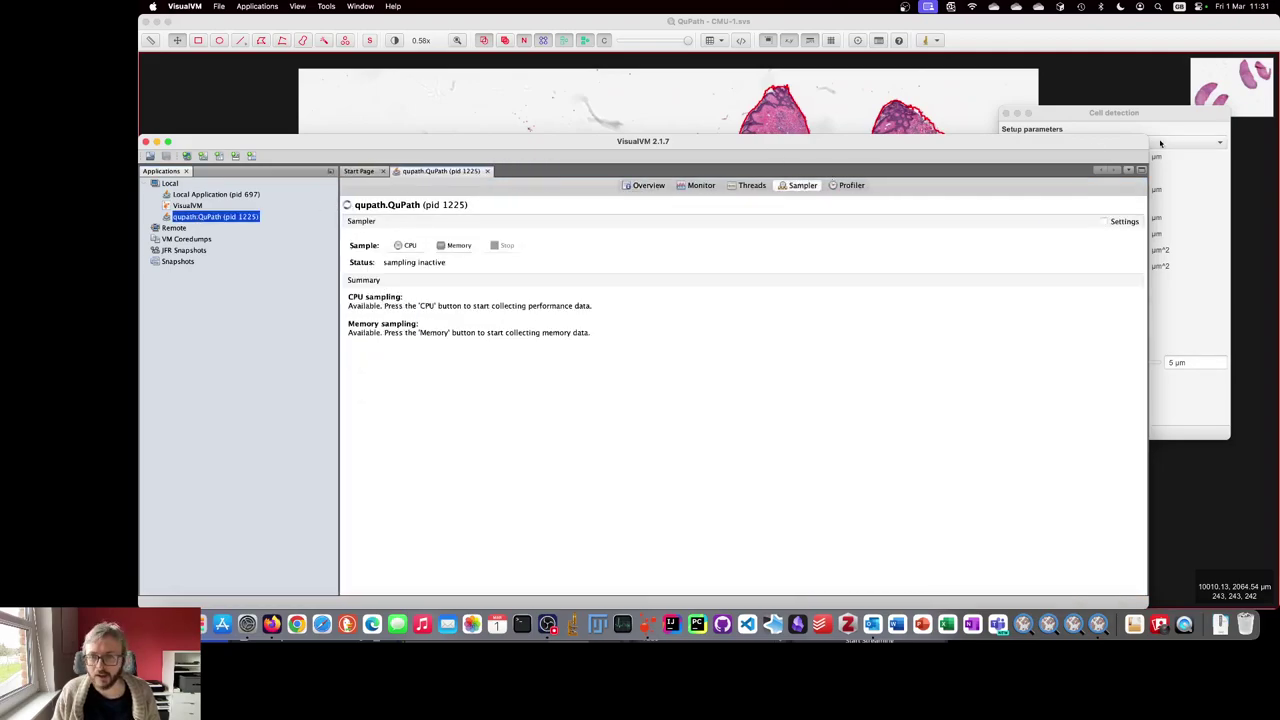
- Shrink the VisualVM window and its applications pane so the slide stays visible, and start CPU sampling
drag(1143, 137, 716, 81)
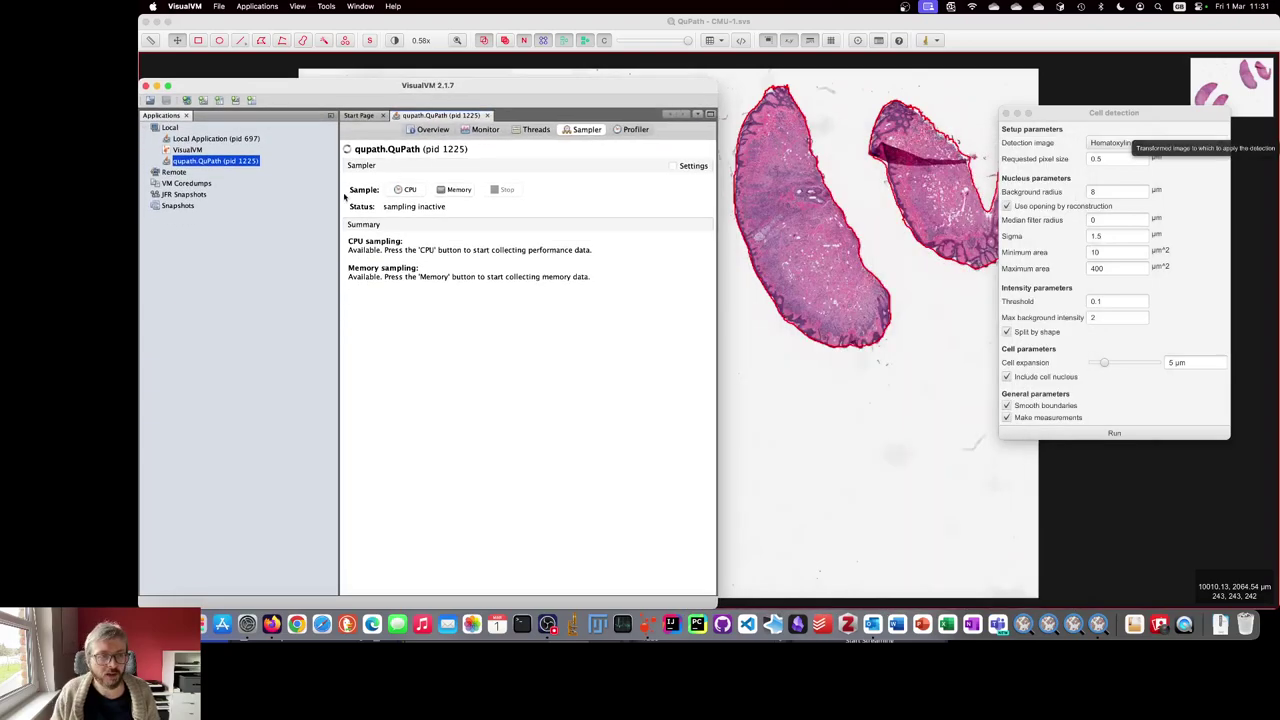
drag(338, 200, 247, 197)
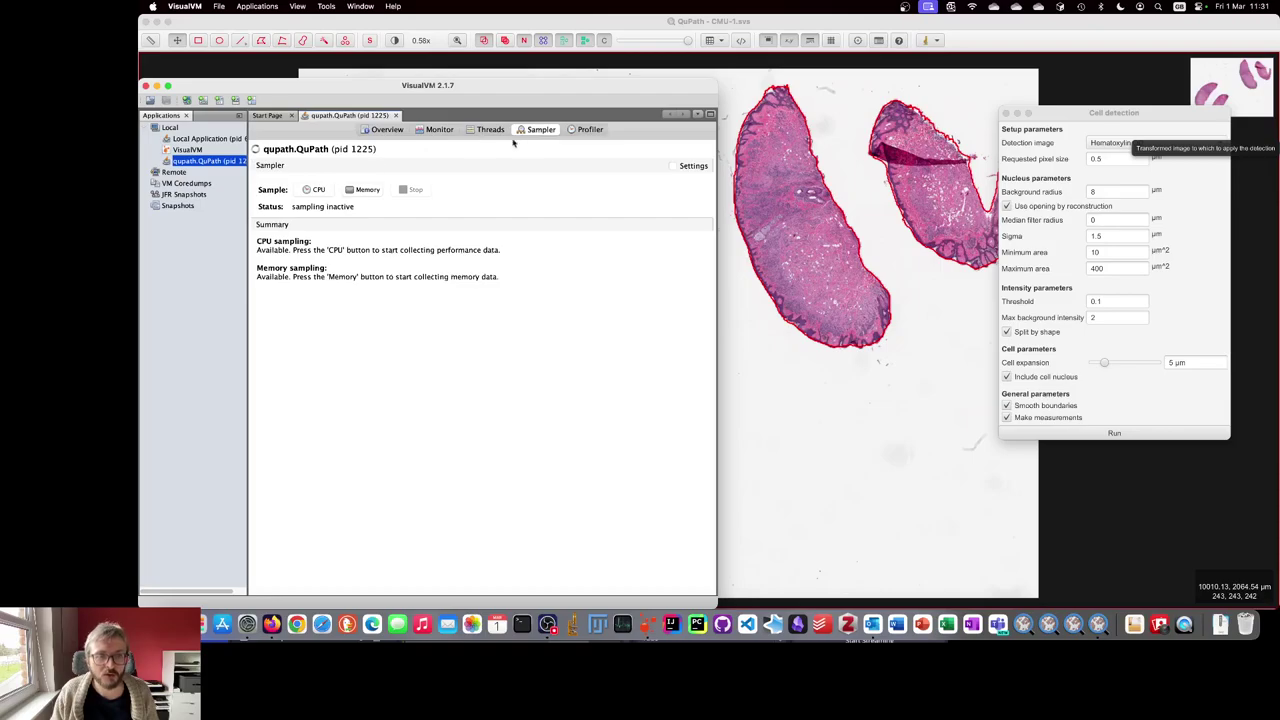
click(318, 190)
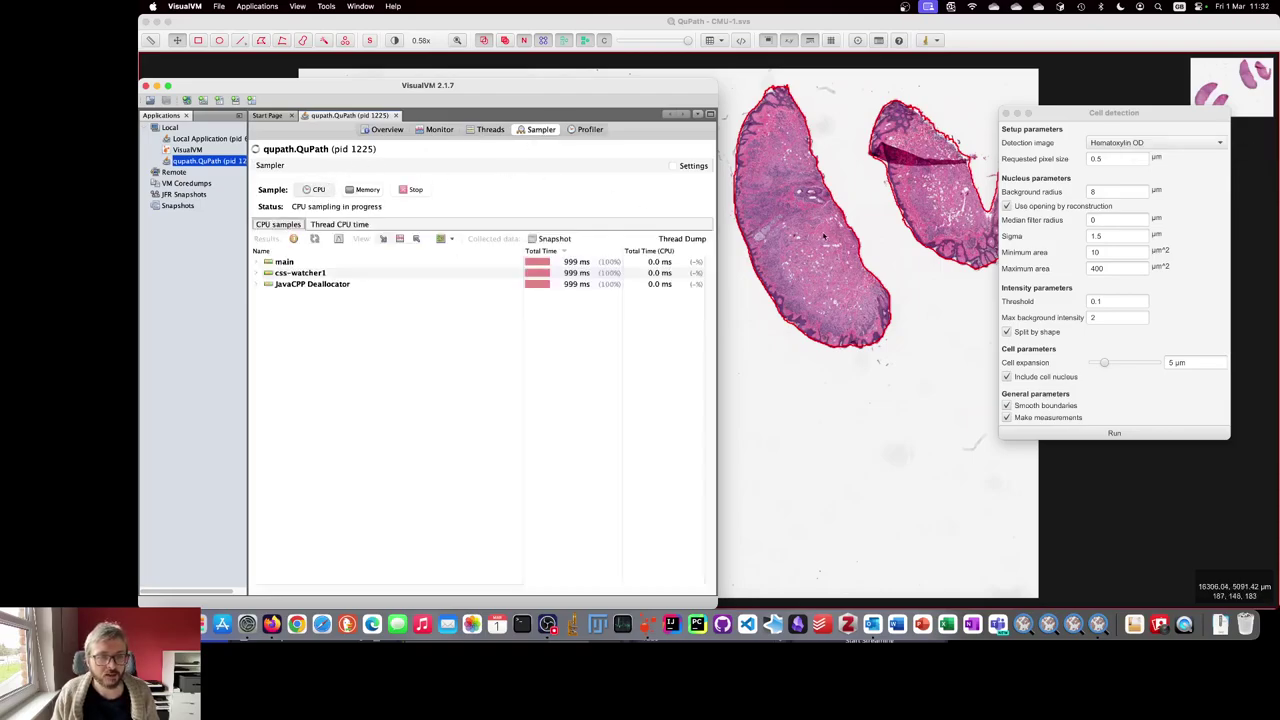
- Zoom in and out on the tissue in the QuPath viewer while CPU sampling runs
scroll(822, 233, up, 10)
scroll(820, 236, down, 10)
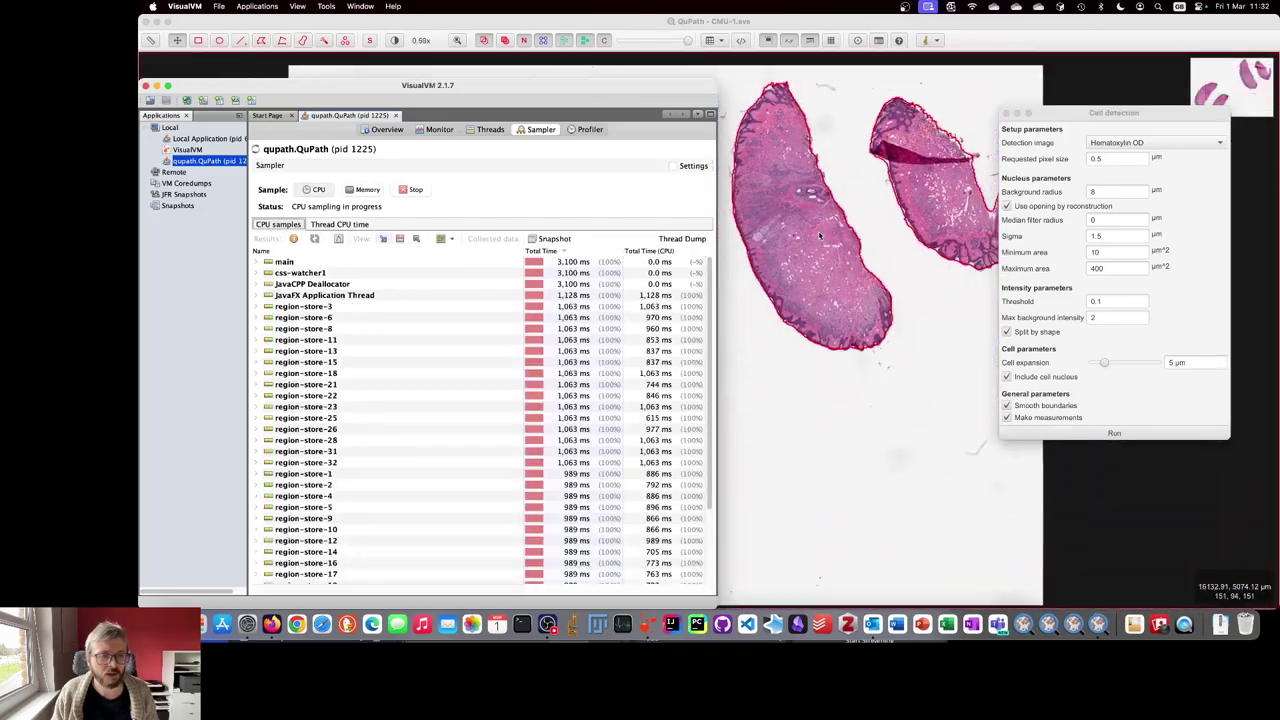
scroll(302, 391, up, 3)
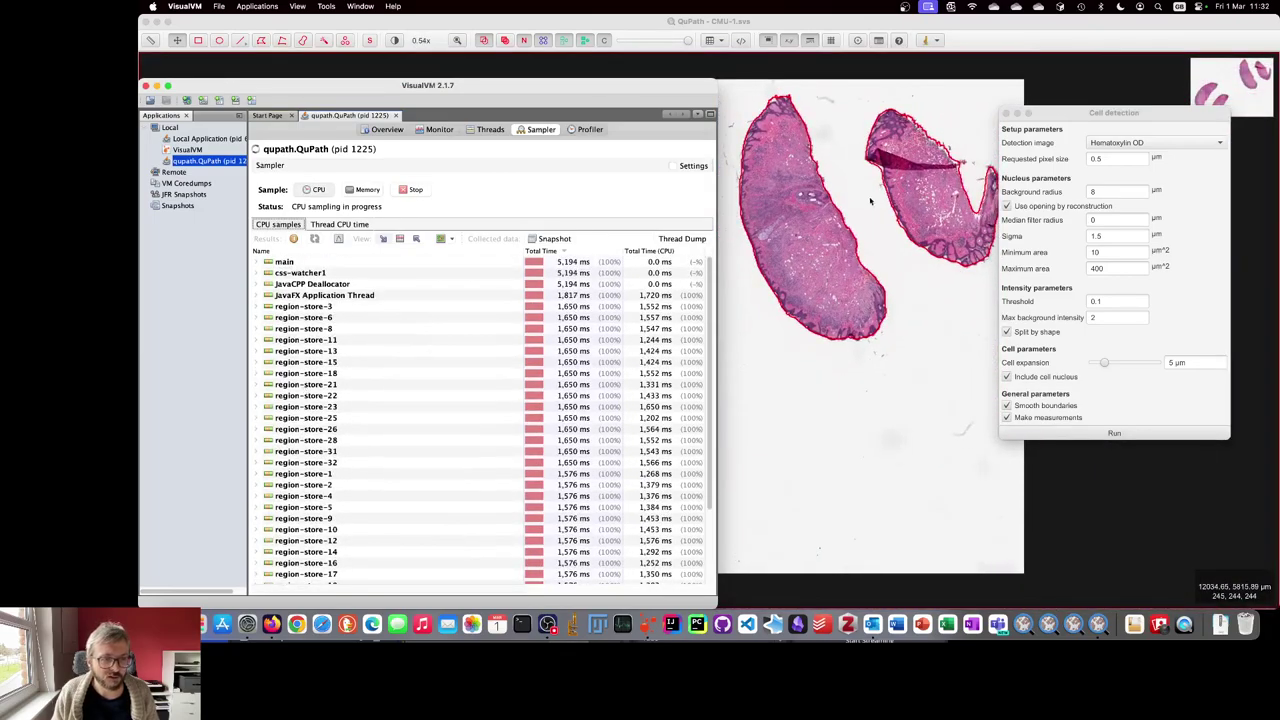
scroll(843, 212, up, 3)
- Examine the call tree of the region-store-13 thread down to its com.google.common.cache.LocalCache calls
click(257, 352)
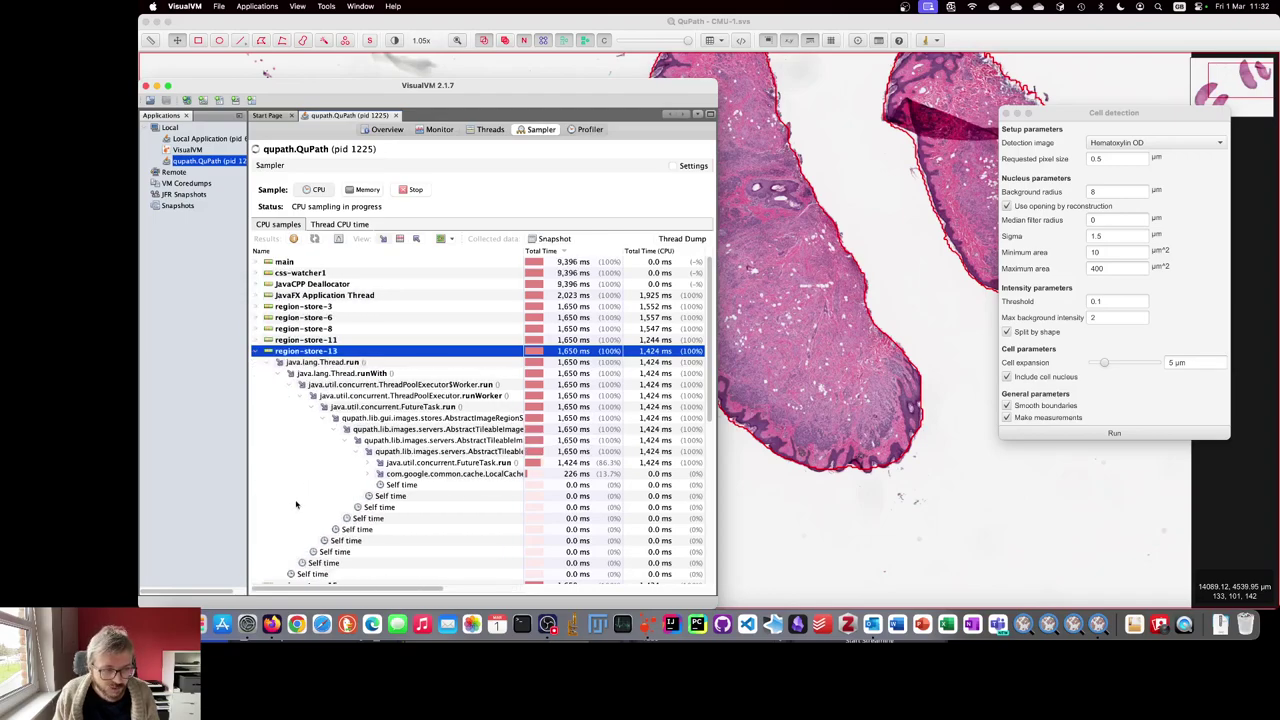
double_click(368, 476)
scroll(368, 478, down, 3)
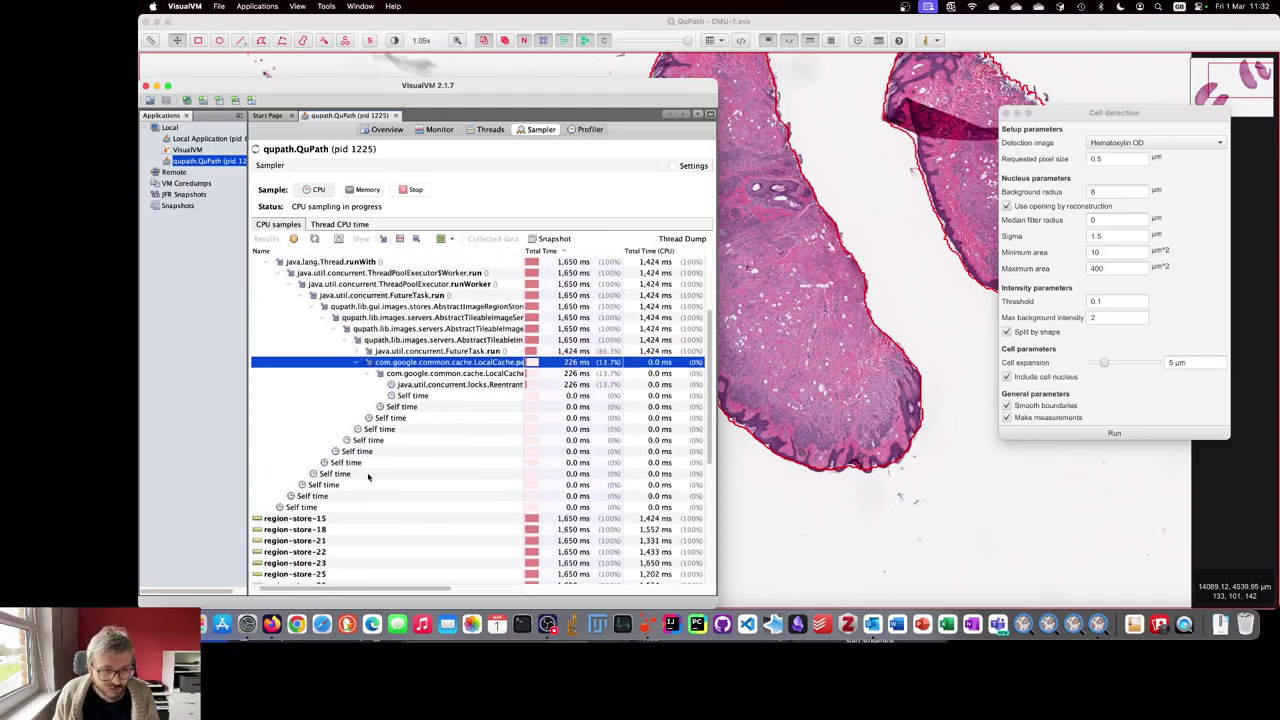
scroll(375, 466, right, 3)
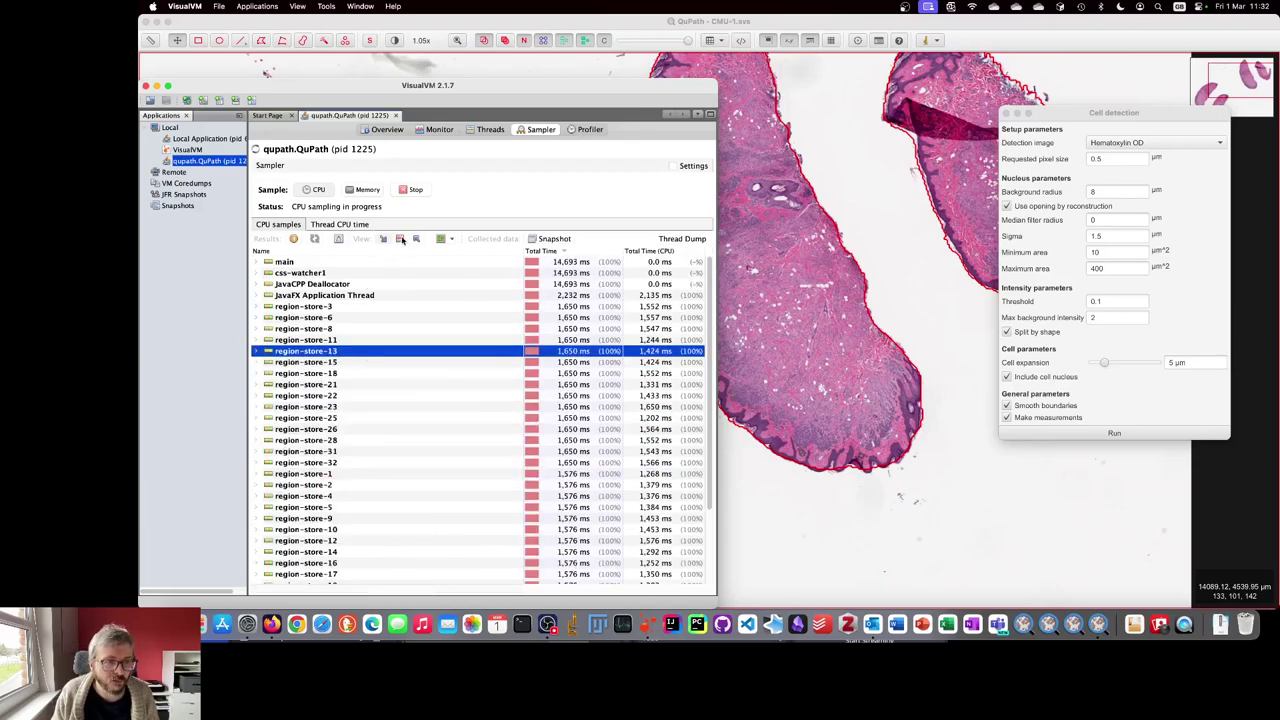
- Bring the whole slide into view in QuPath and run cell detection on all annotations
scroll(788, 288, down, 5)
click(788, 288)
drag(788, 288, 860, 232)
click(1064, 433)
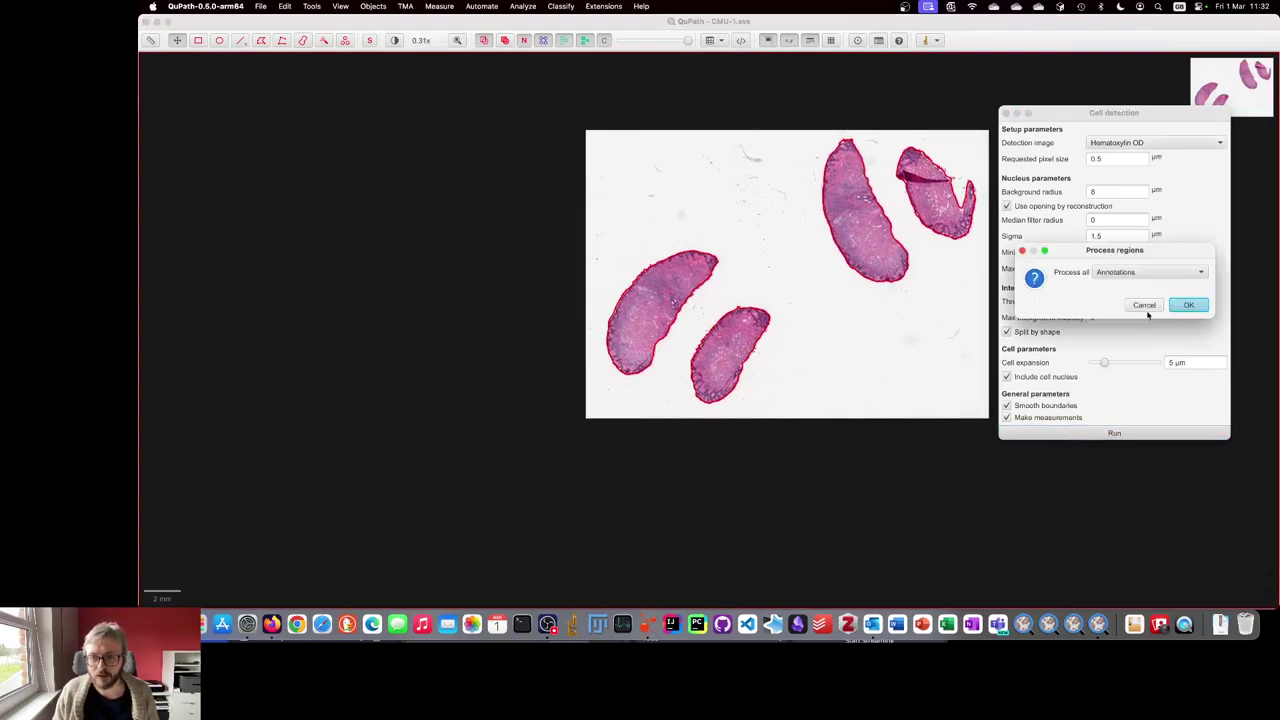
click(1187, 304)
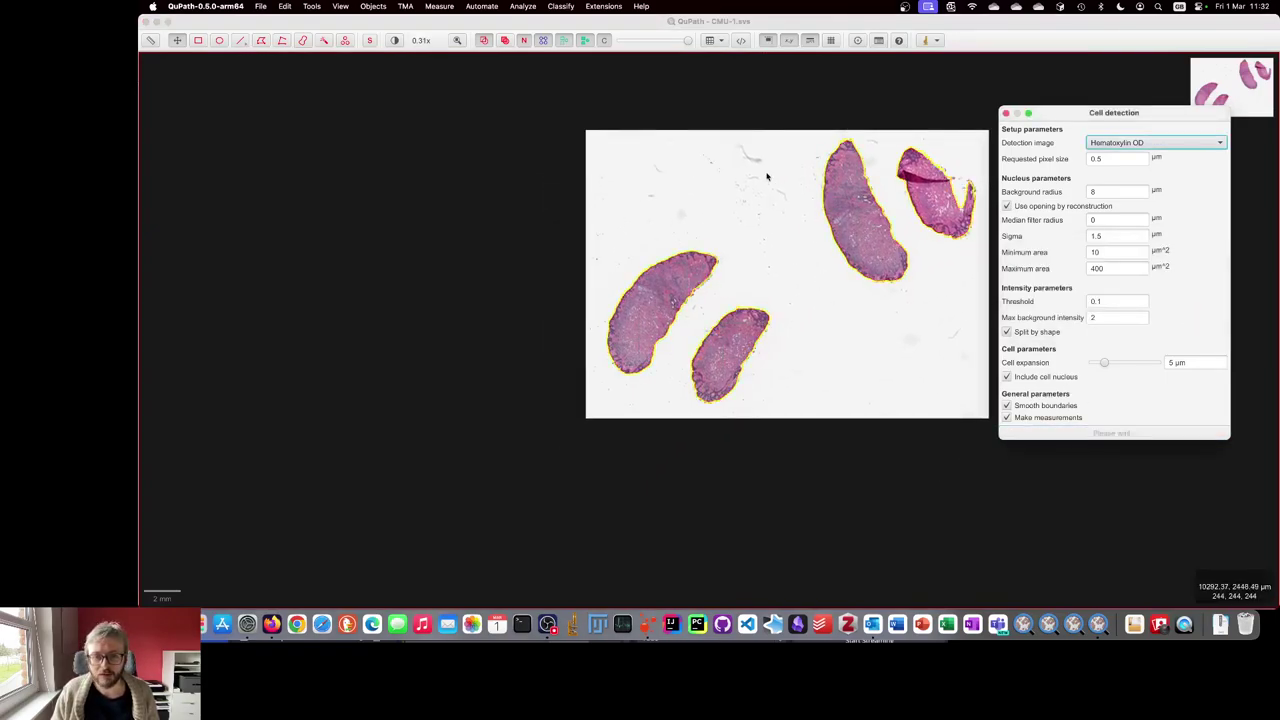
- Return to VisualVM and examine the sampled threads and the call tree of the task-runner-20-4 thread
key(super+Tab)
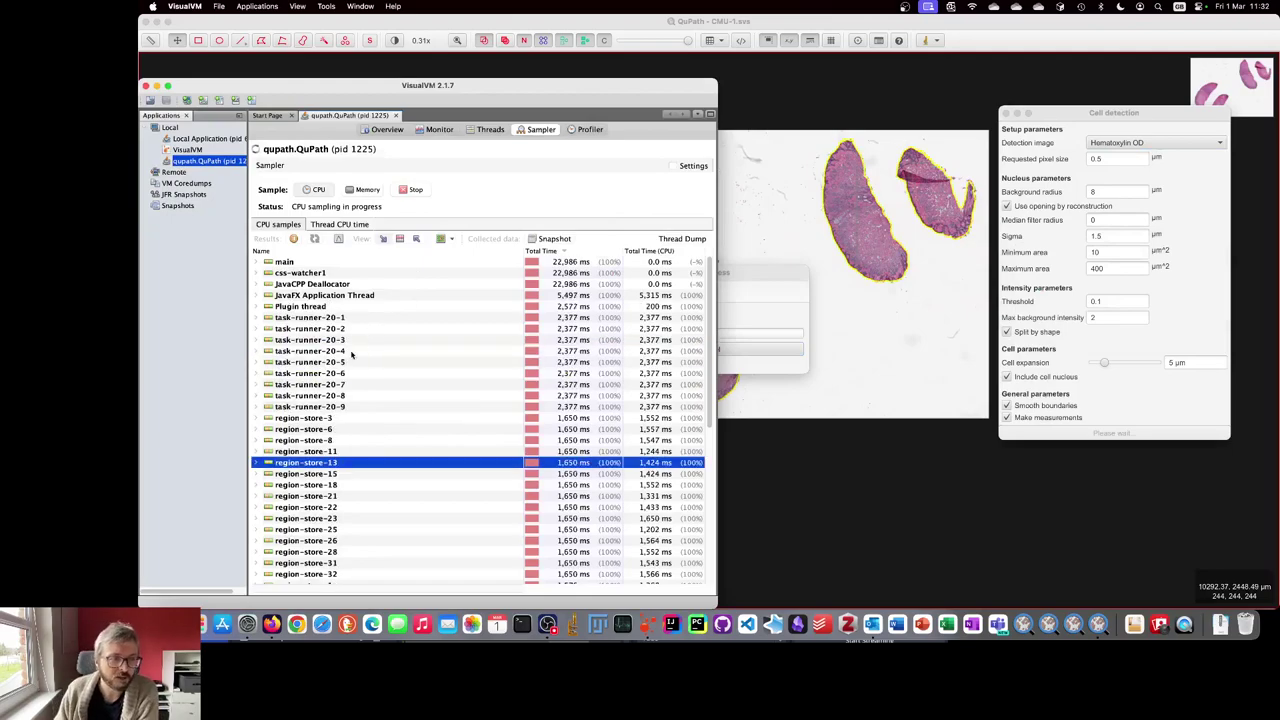
scroll(305, 330, down, 5)
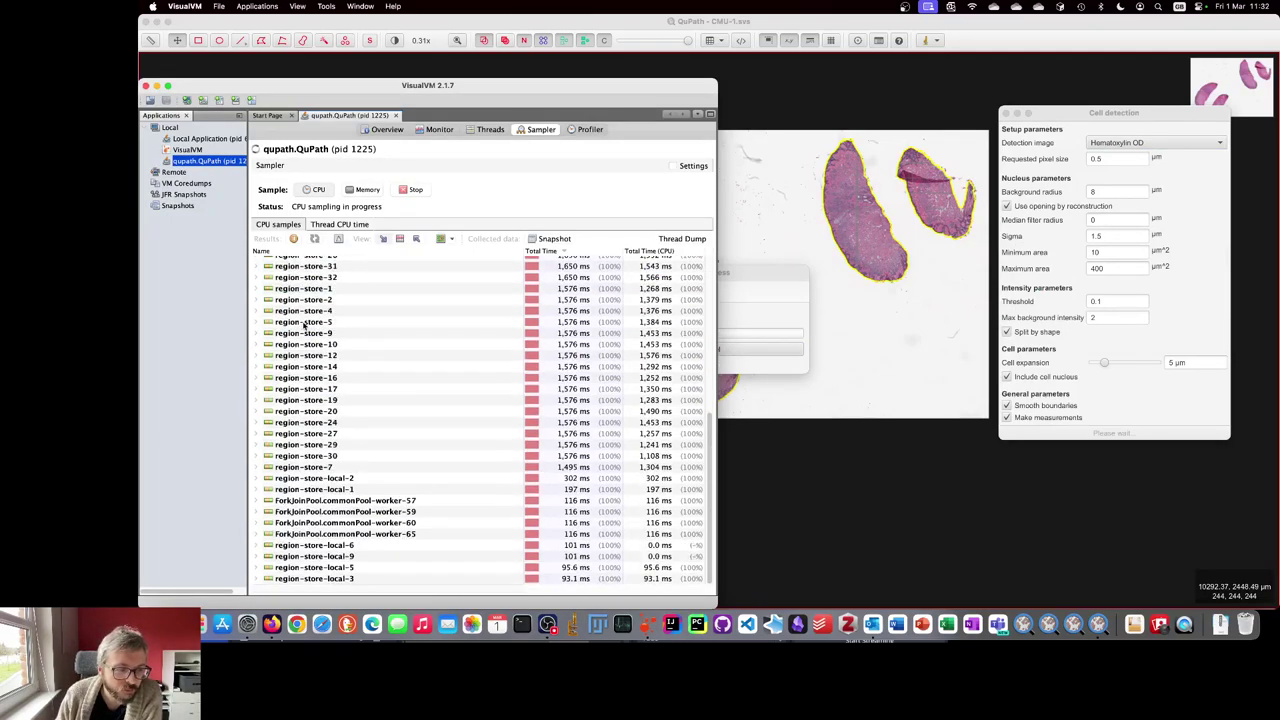
scroll(305, 325, up, 5)
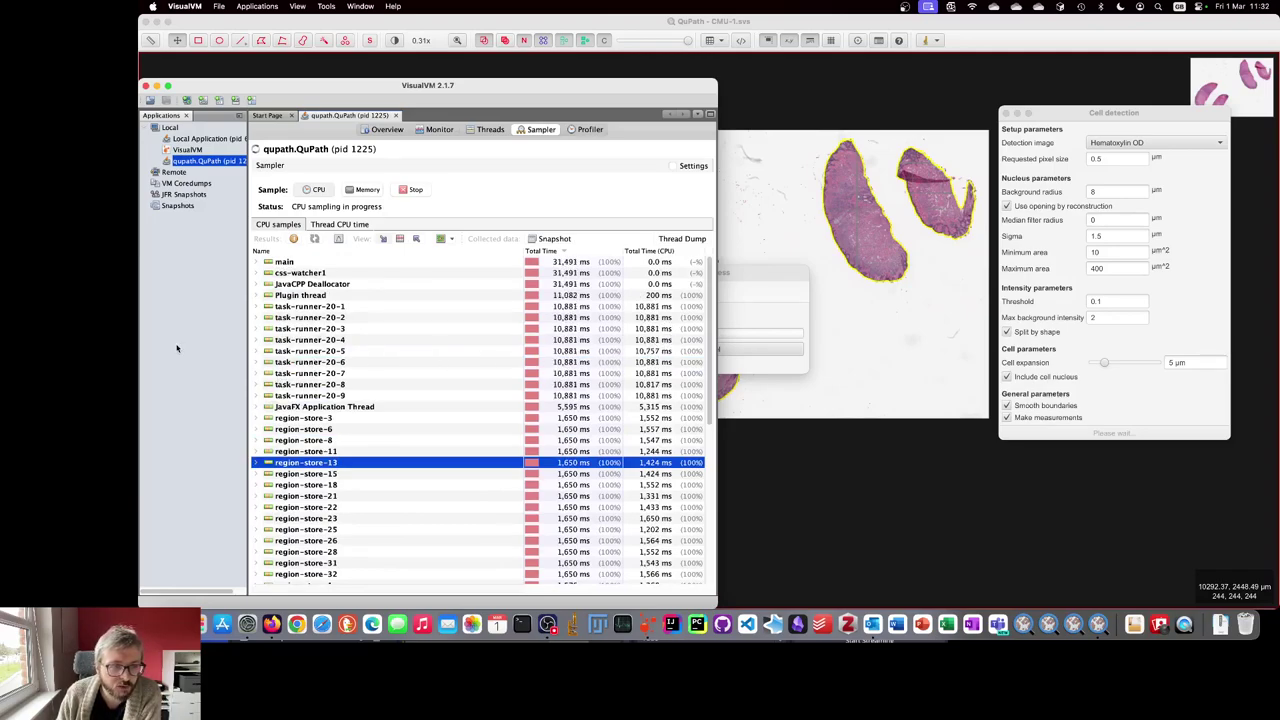
click(257, 339)
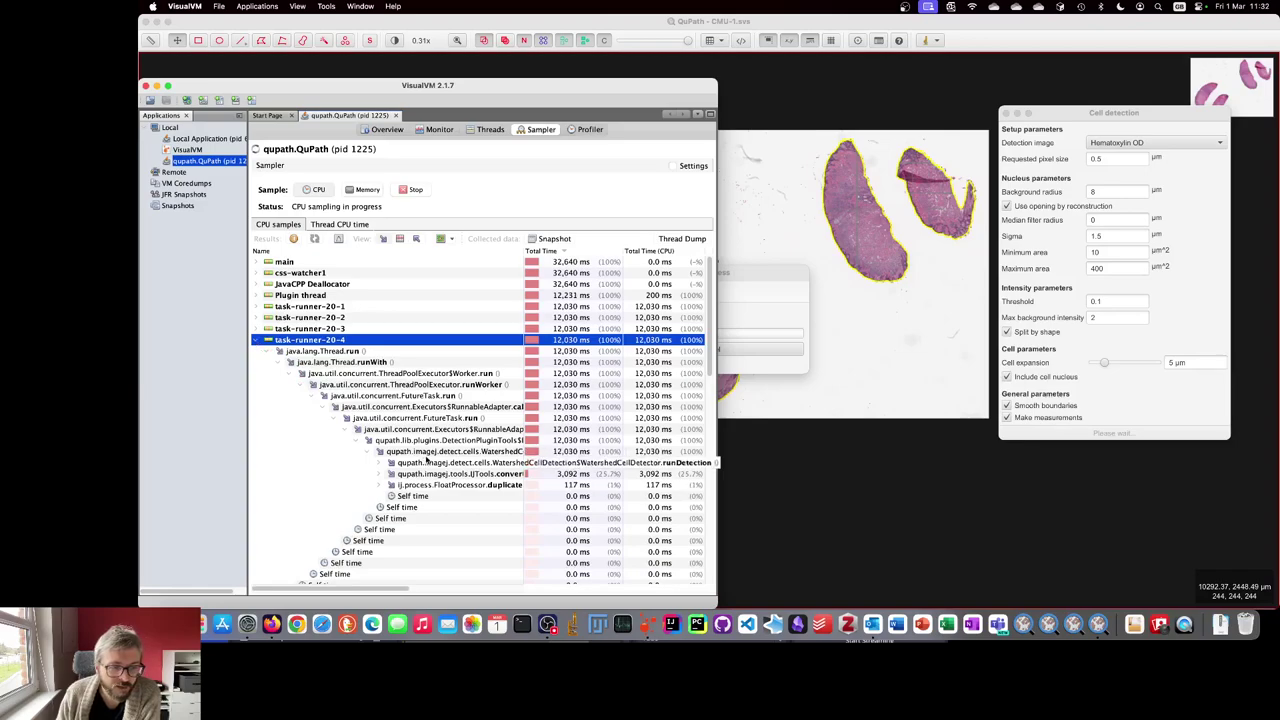
scroll(427, 459, right, 5)
scroll(427, 459, left, 5)
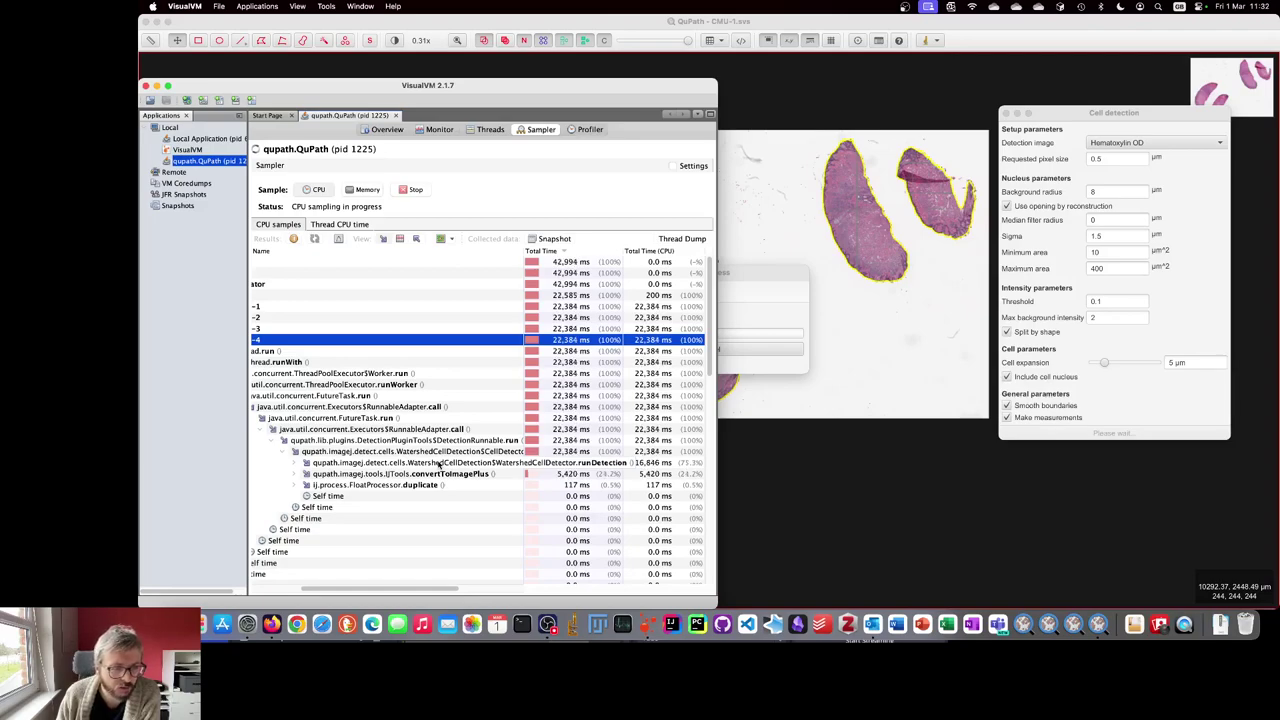
scroll(437, 461, right, 2)
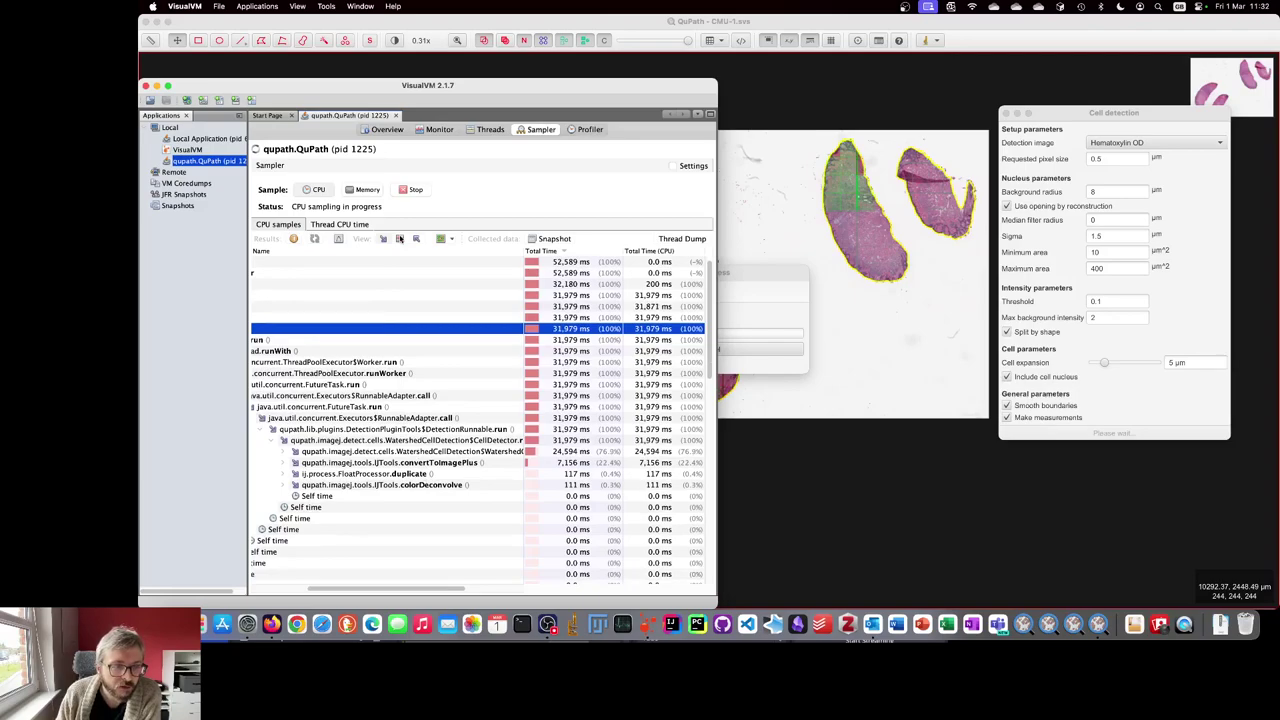
- Show the hot spots method list beneath the call tree and give it more height
click(400, 241)
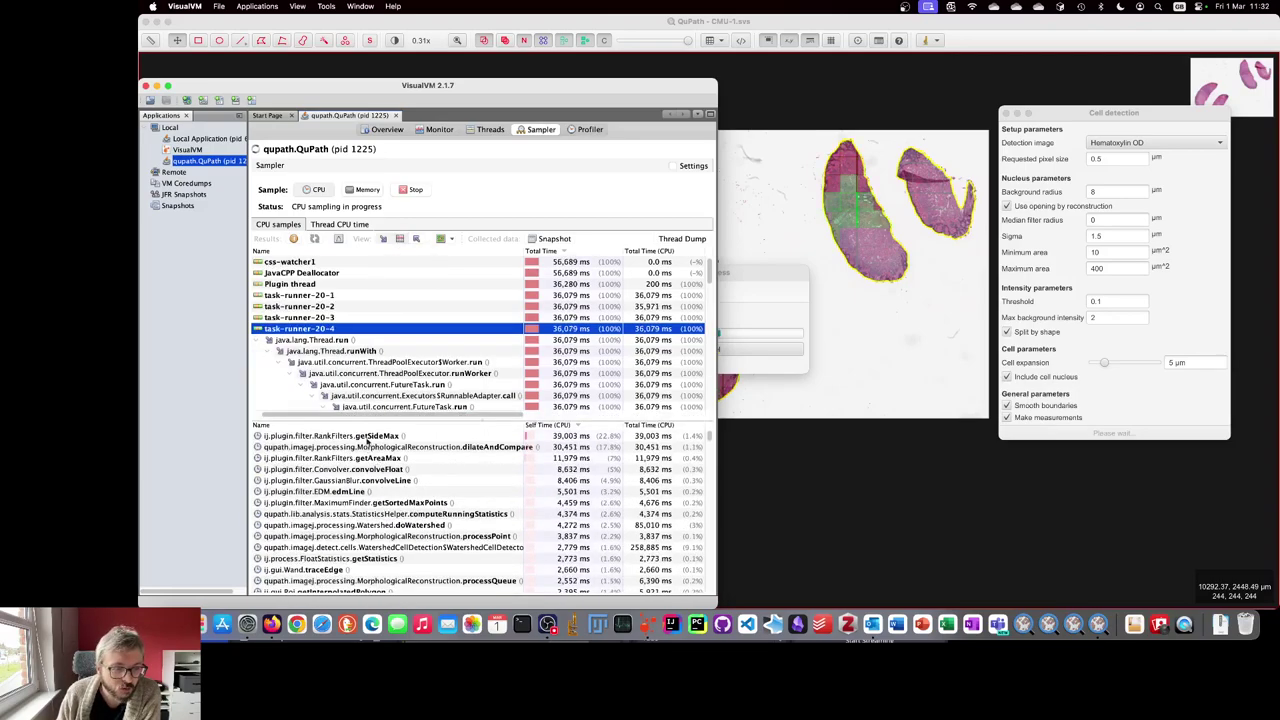
drag(368, 420, 366, 388)
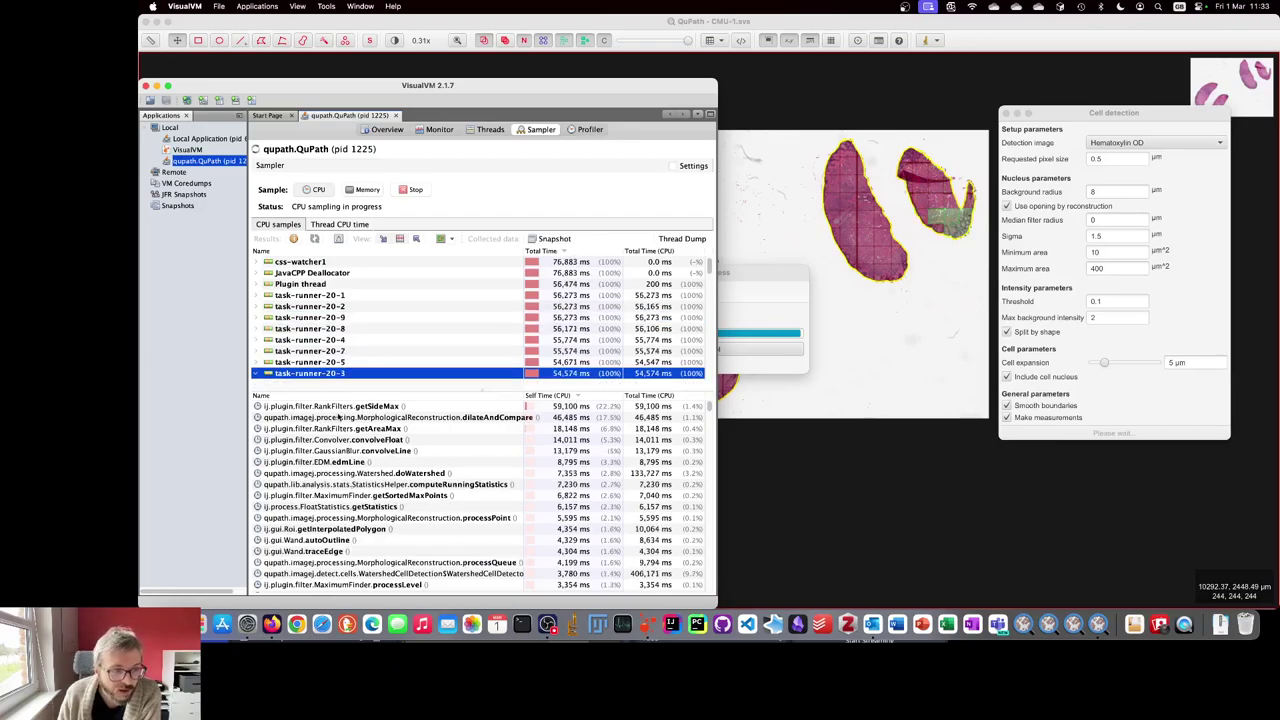
- Switch to QuPath and inspect the cell detections on the tissue up close
key(super+w)
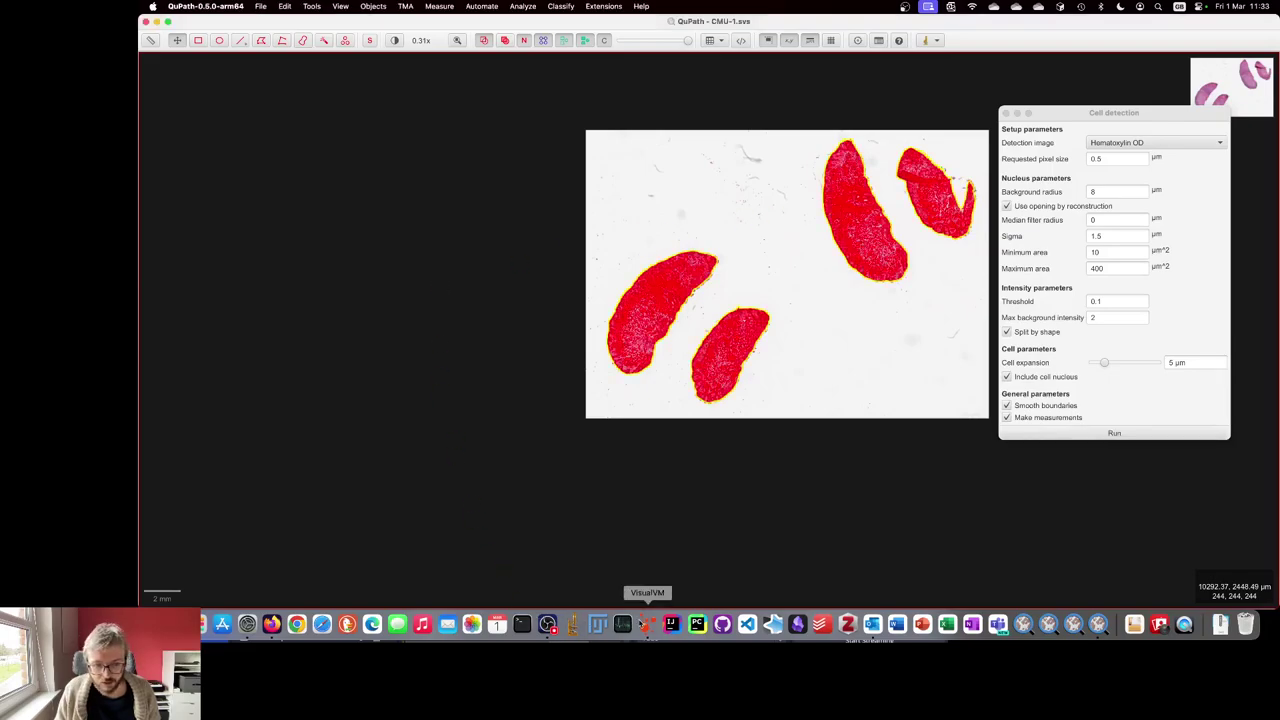
scroll(667, 267, up, 5)
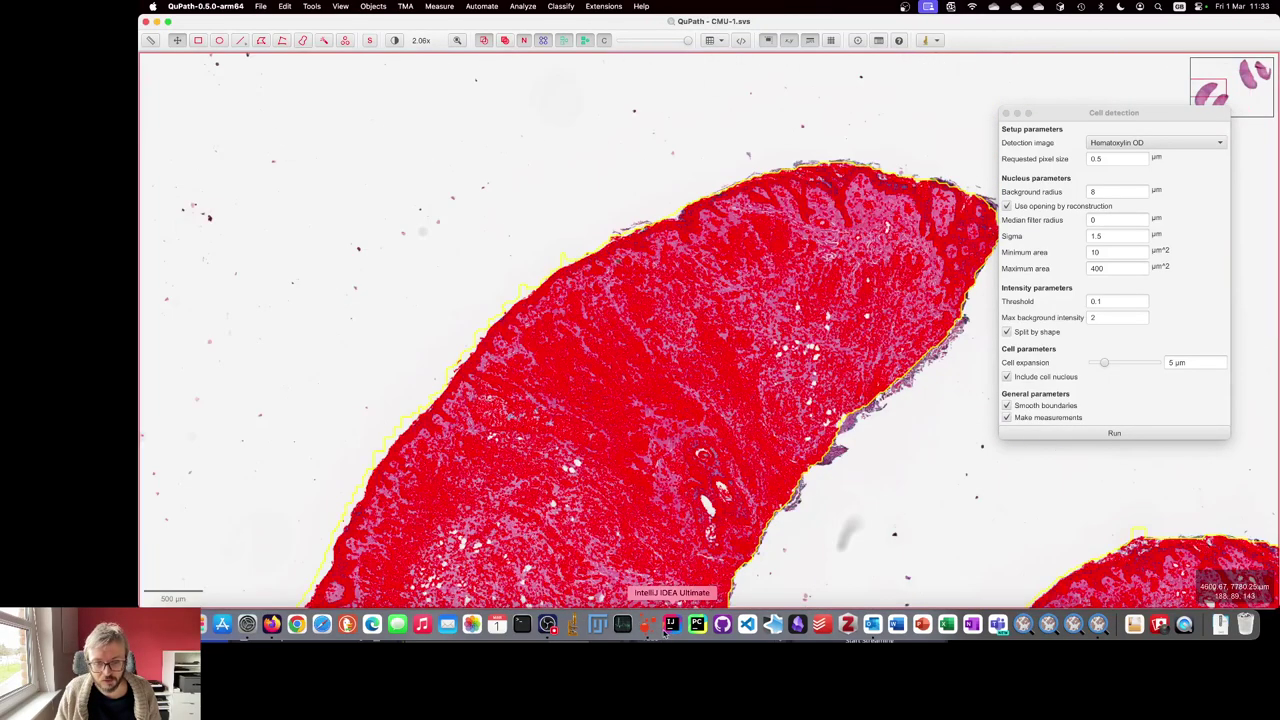
- Return to VisualVM, move its window higher and enlarge it so the full method names fit
click(647, 626)
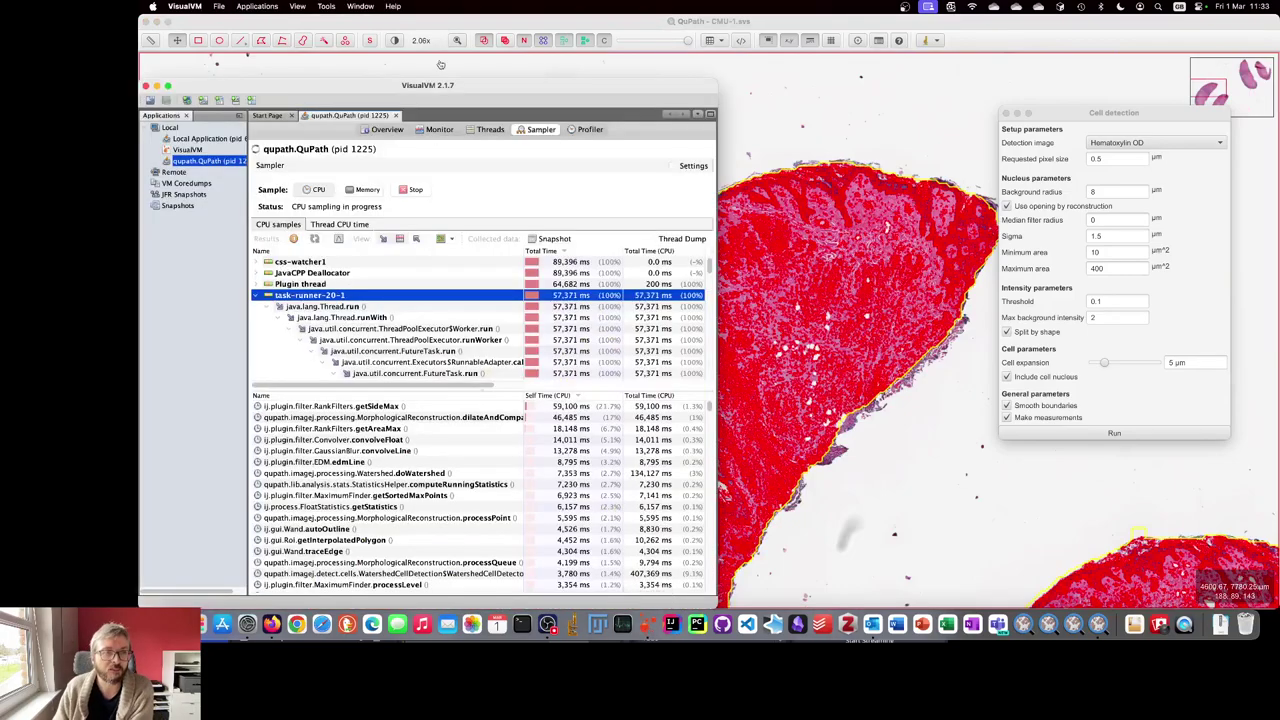
drag(466, 88, 466, 36)
drag(718, 548, 1025, 598)
- Expand WatershedCellDetector.runDetection under the task-runner-20-1 thread and examine the methods called by doDetection, including estimateBackground
scroll(497, 298, down, 5)
scroll(497, 298, up, 3)
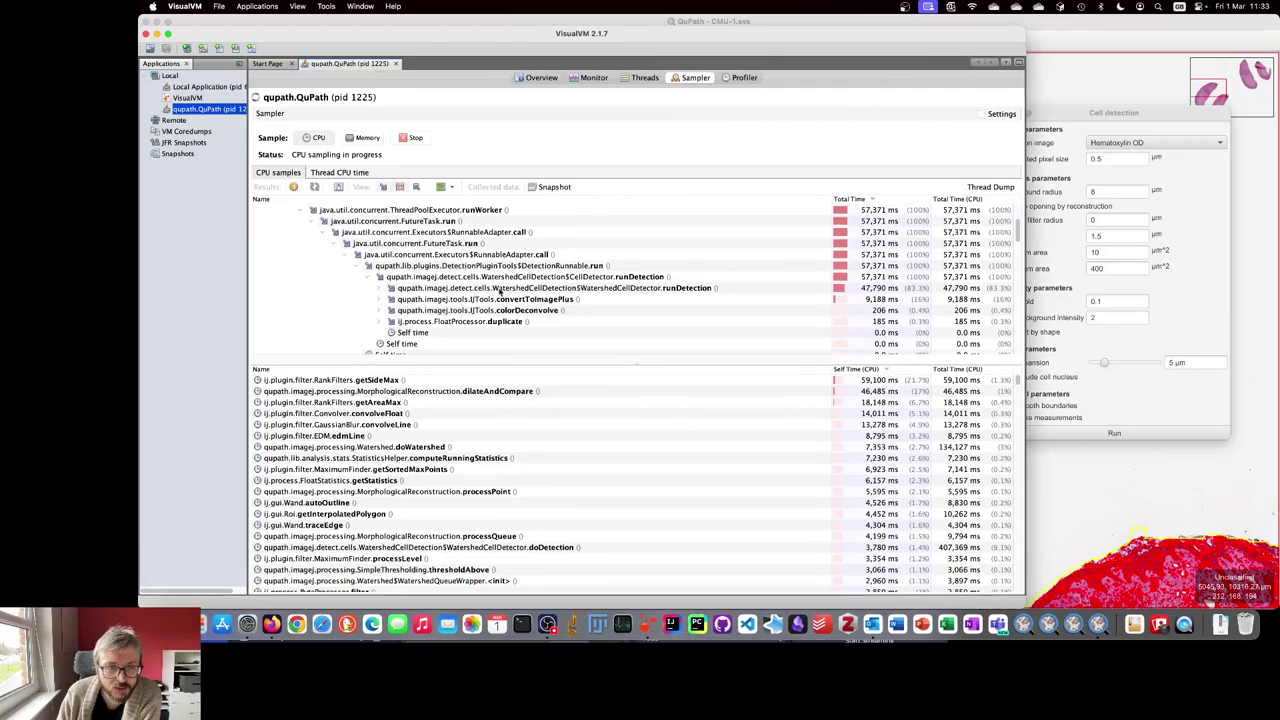
double_click(501, 289)
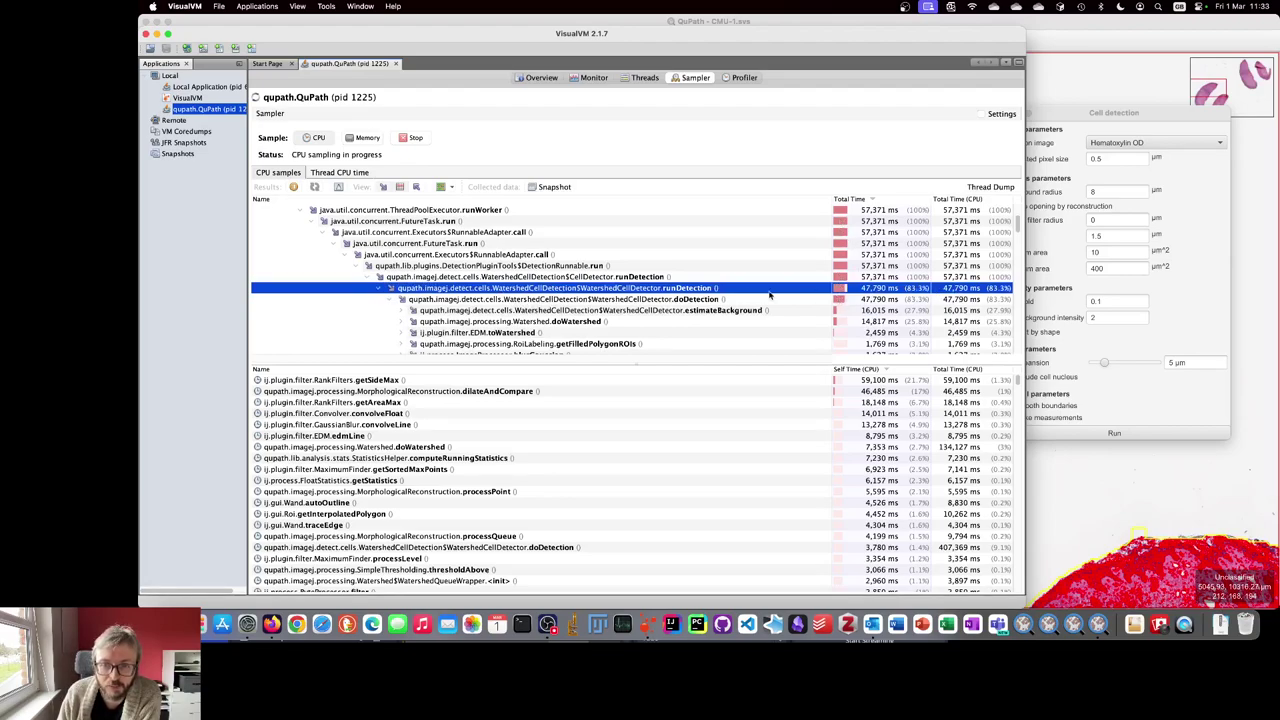
scroll(595, 298, down, 2)
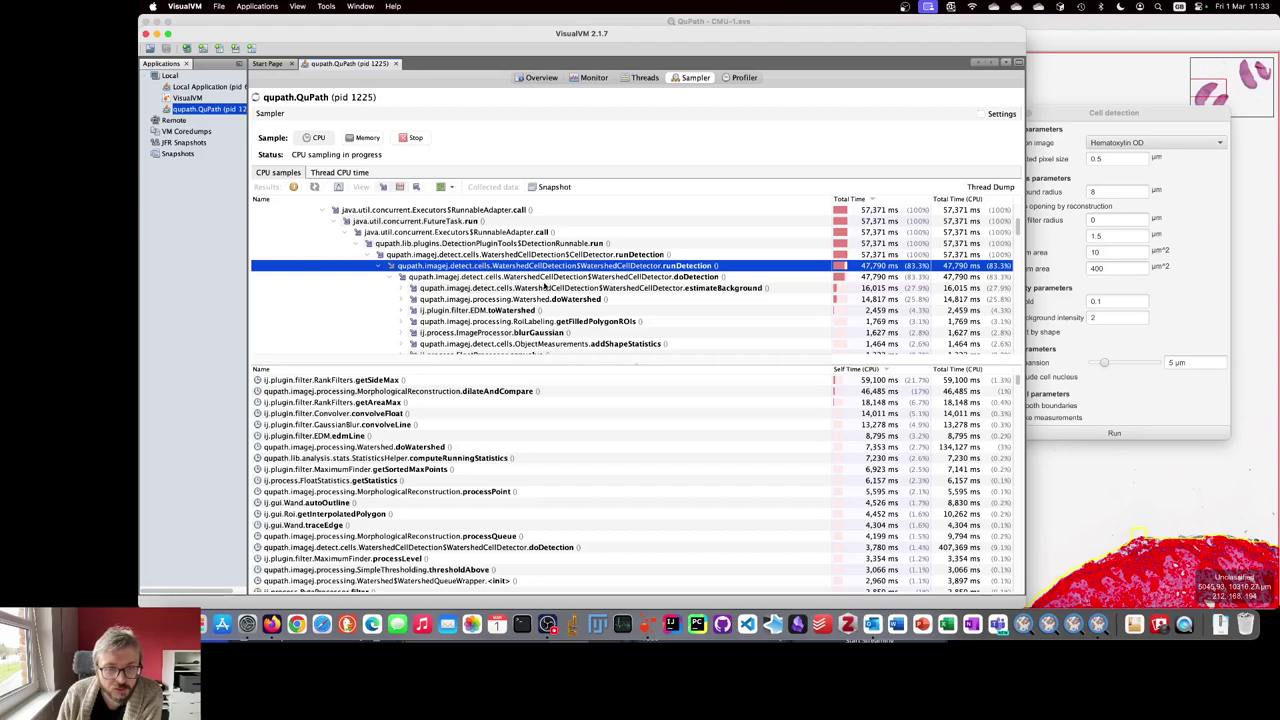
click(575, 288)
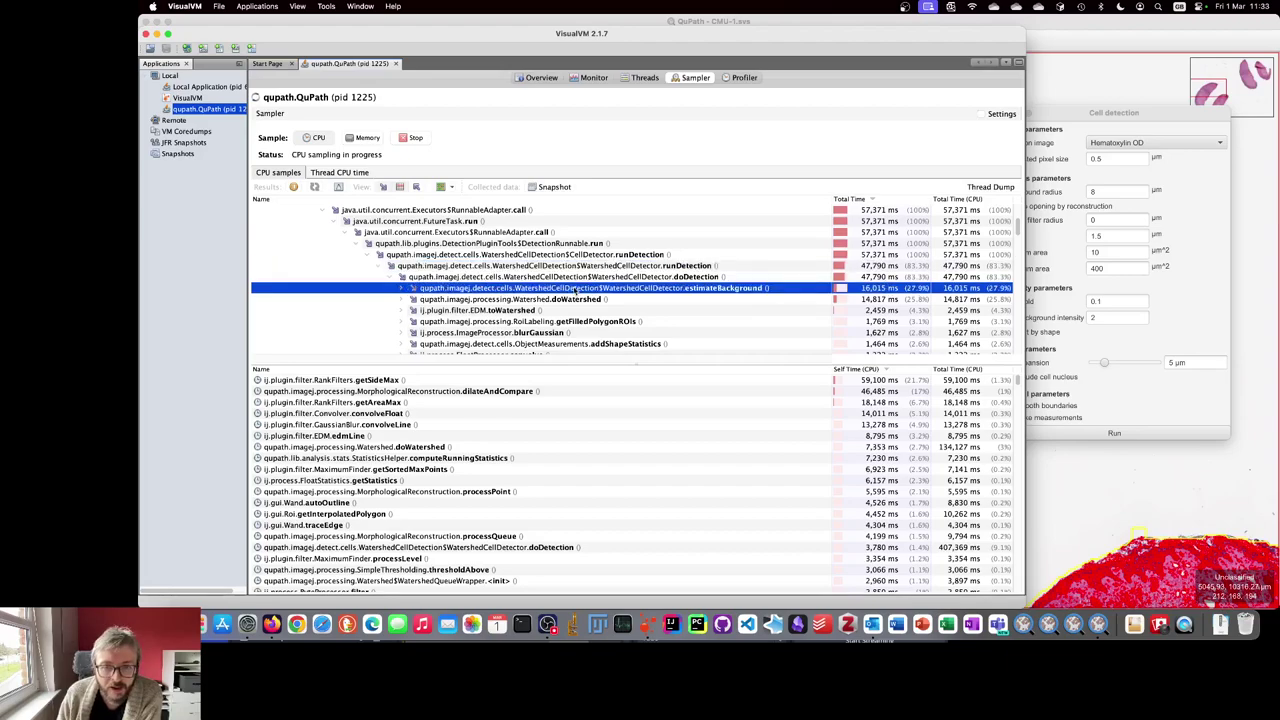
scroll(575, 290, down, 1)
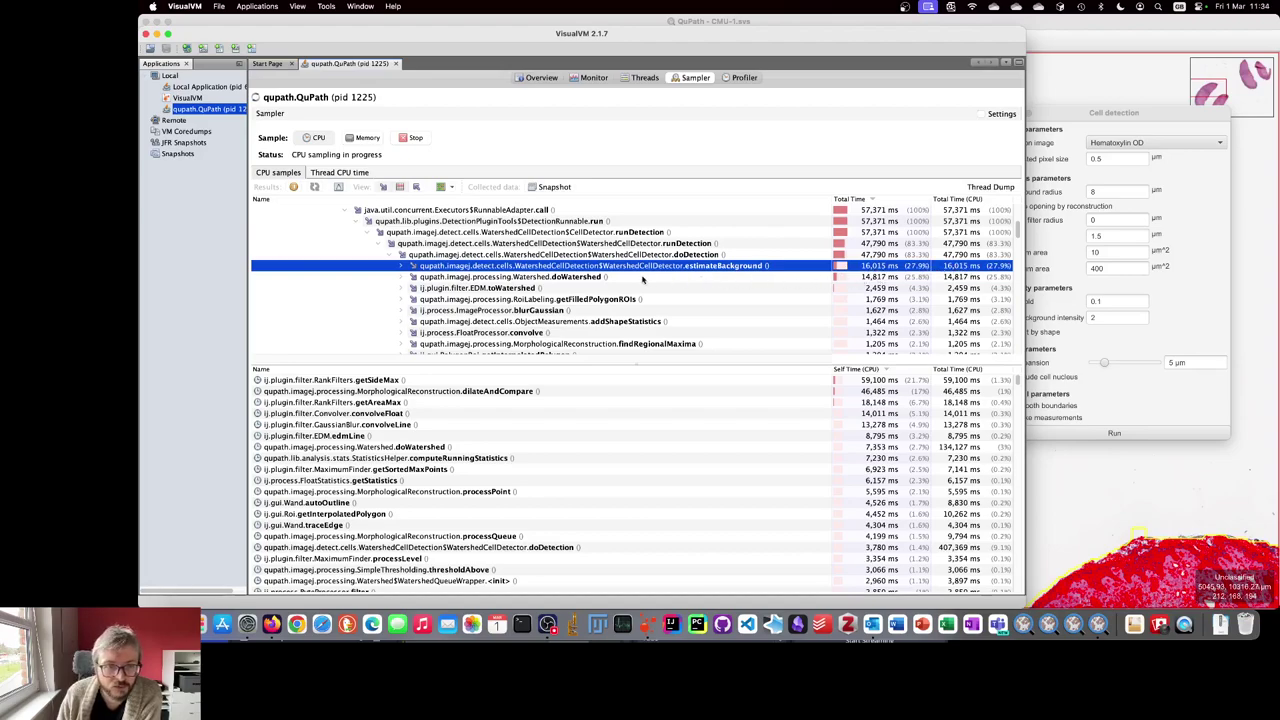
scroll(642, 280, down, 4)
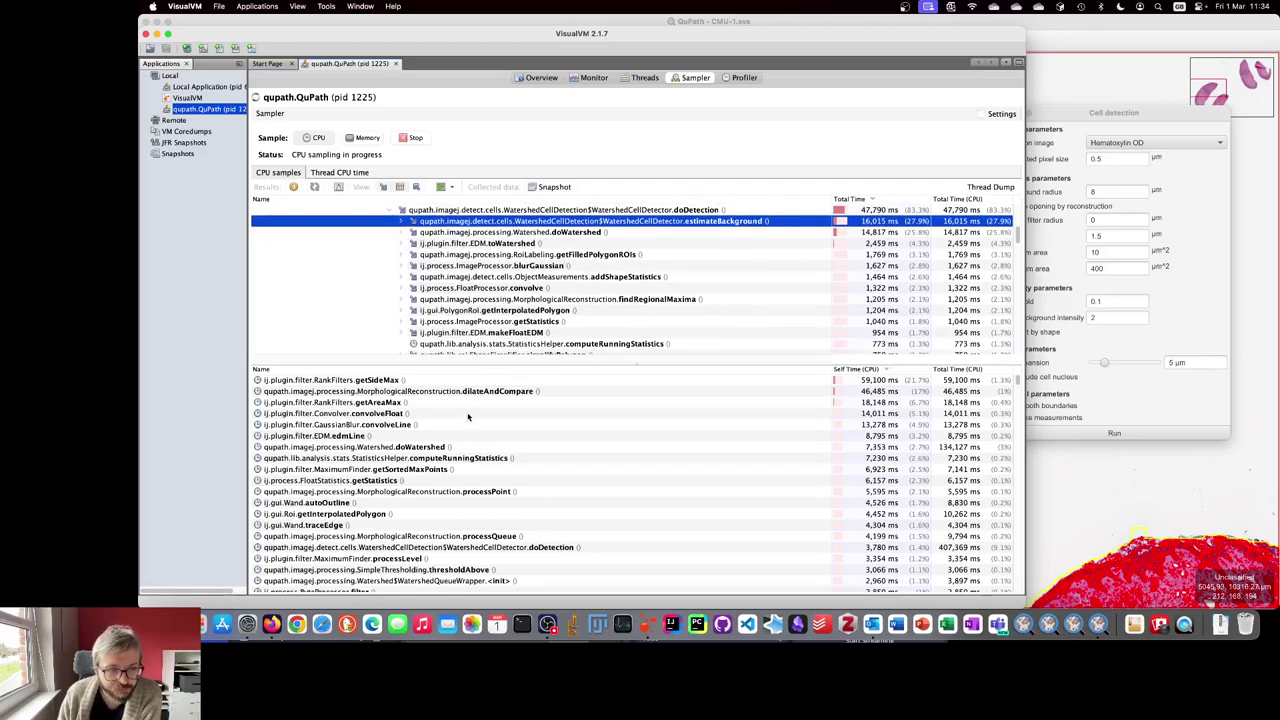
- Look through the hot spots list of methods and return to its beginning
scroll(467, 417, down, 15)
scroll(457, 422, down, 3)
scroll(457, 422, up, 20)
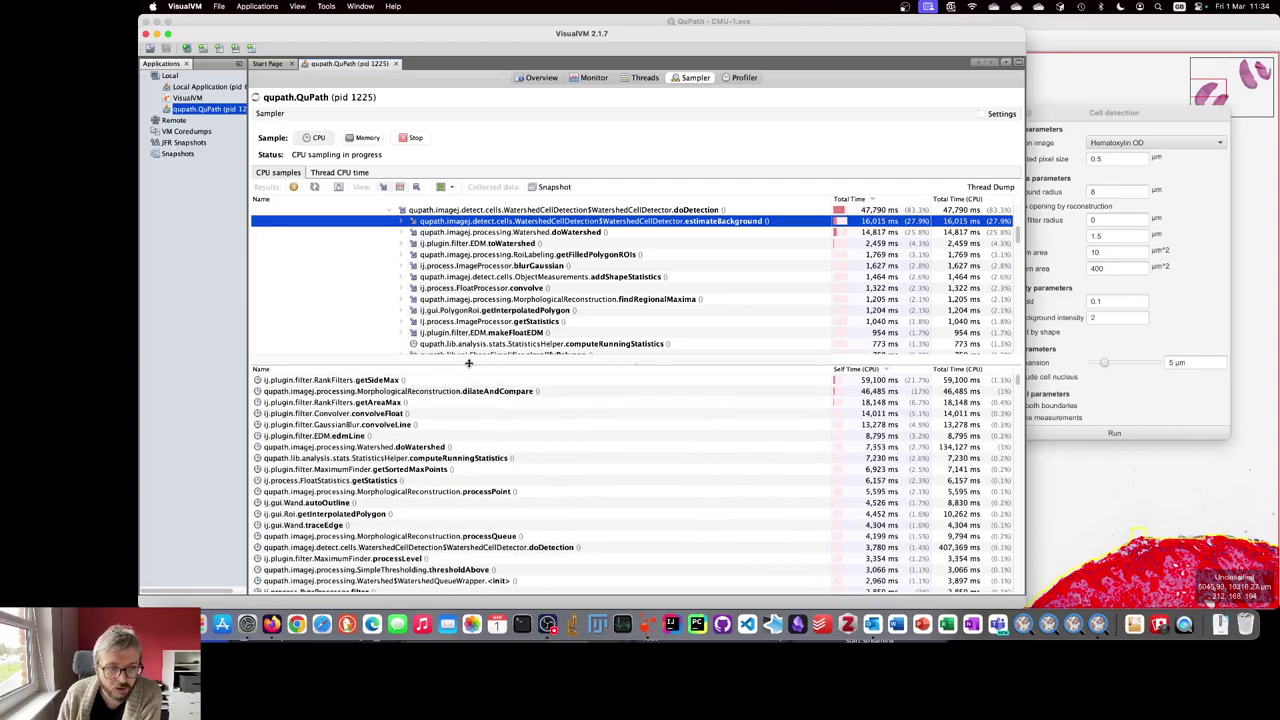
- Give the call tree more height and collapse the task-runner-20-1 thread to review the full list of sampled threads
drag(468, 364, 466, 434)
scroll(452, 333, up, 5)
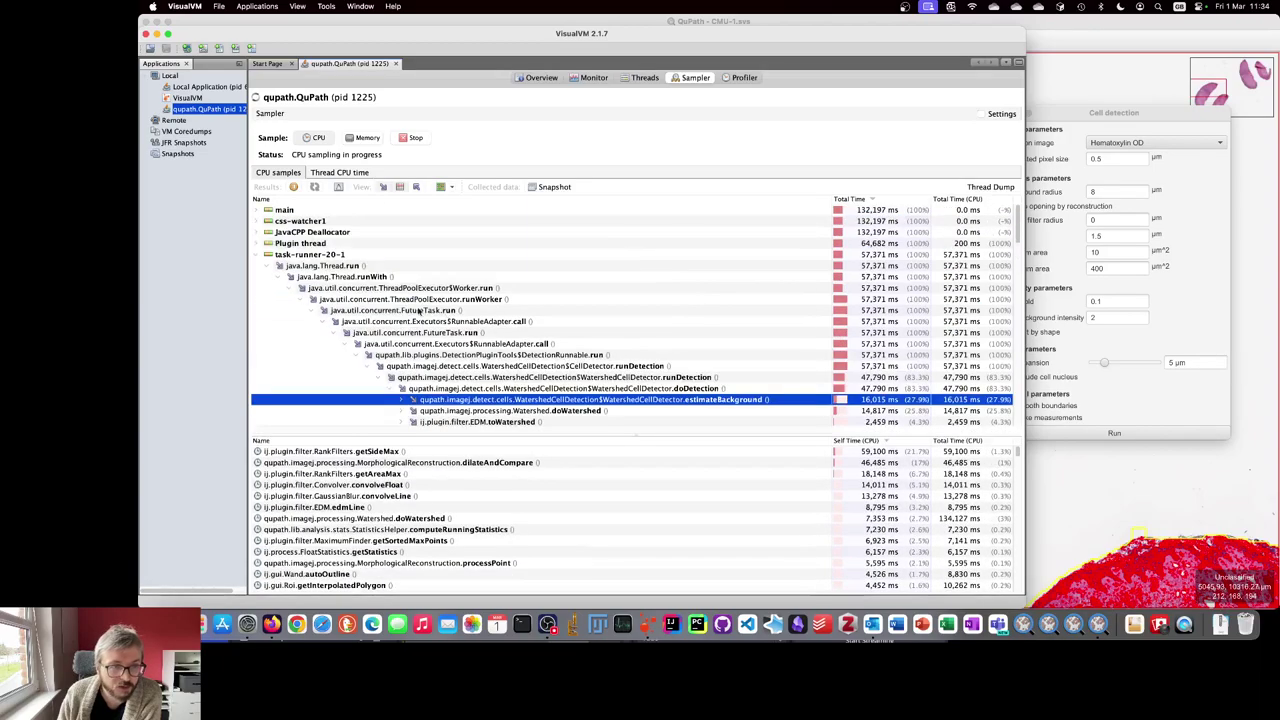
click(255, 255)
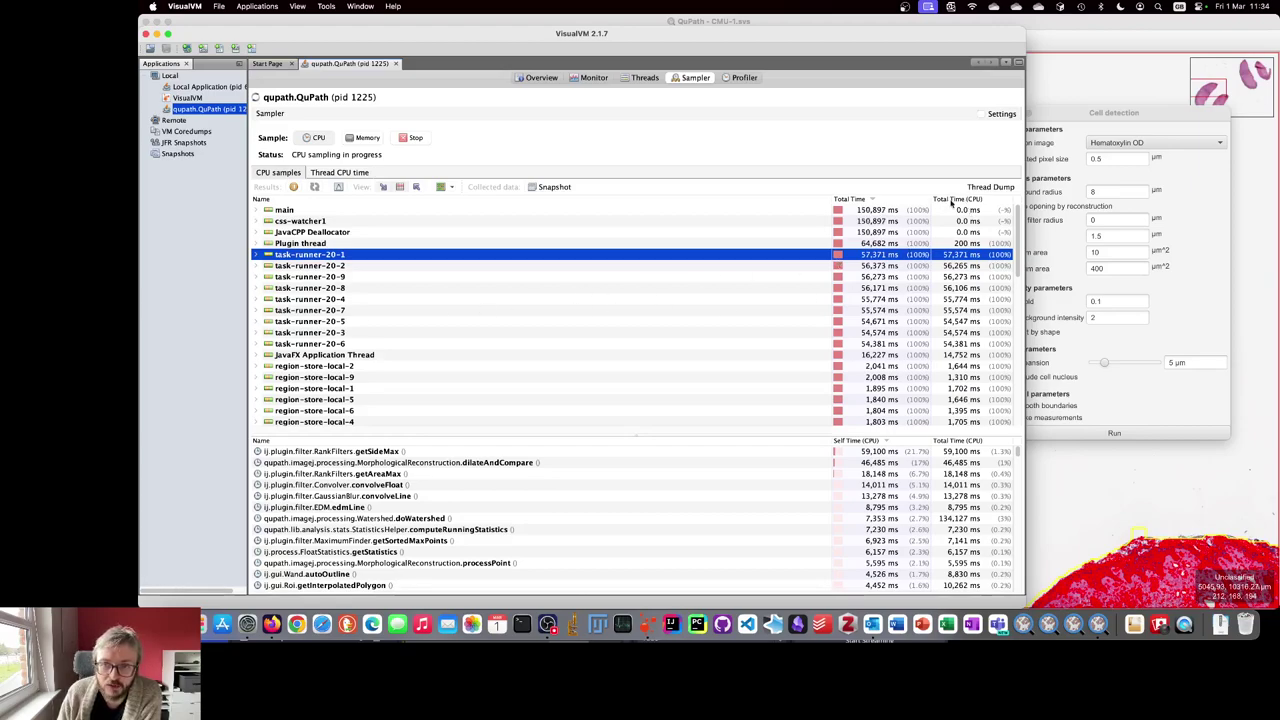
scroll(936, 318, down, 10)
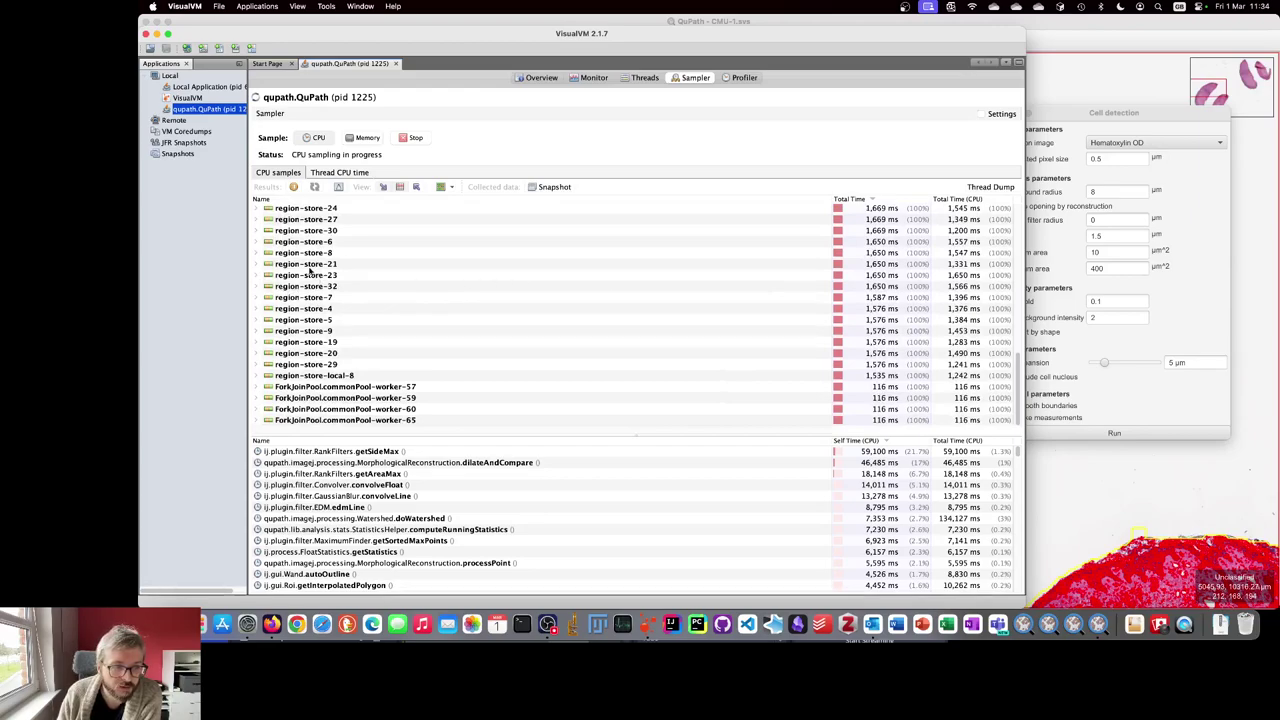
scroll(298, 286, up, 10)
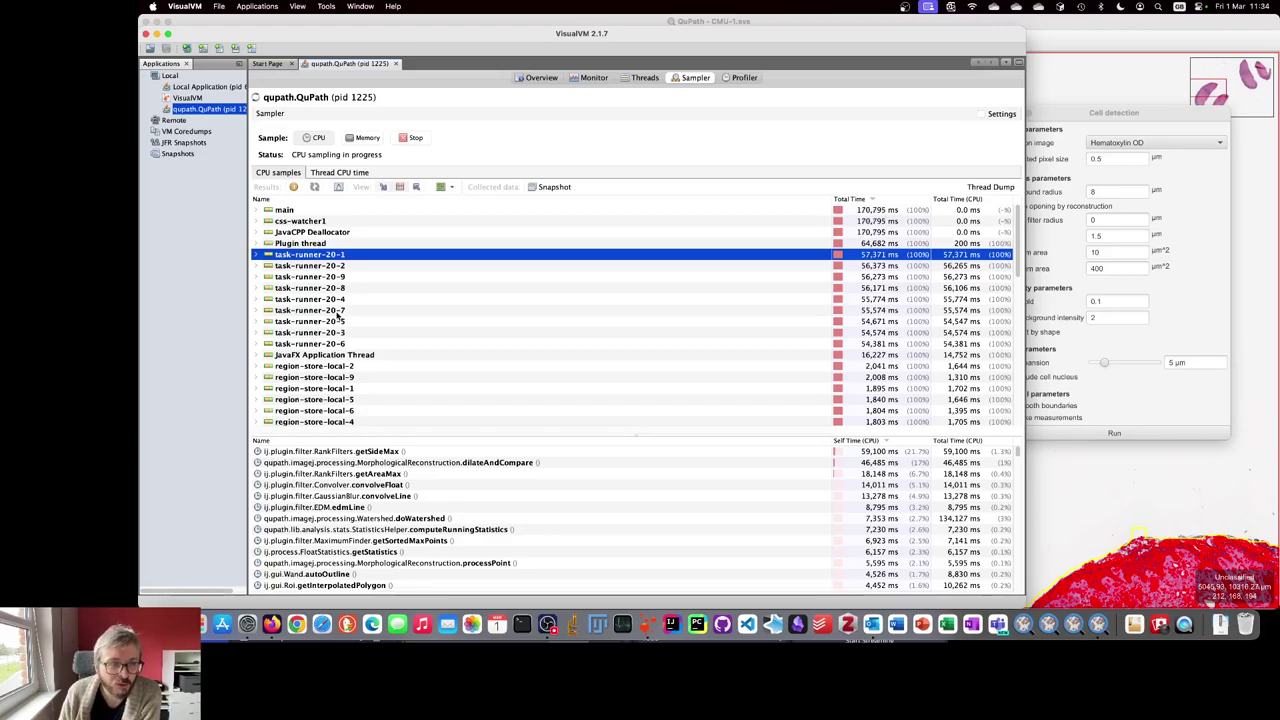
- Expand the task-runner-20-4 thread and its WatershedCellDetector.runDetection call to show the methods called by doDetection
click(334, 299)
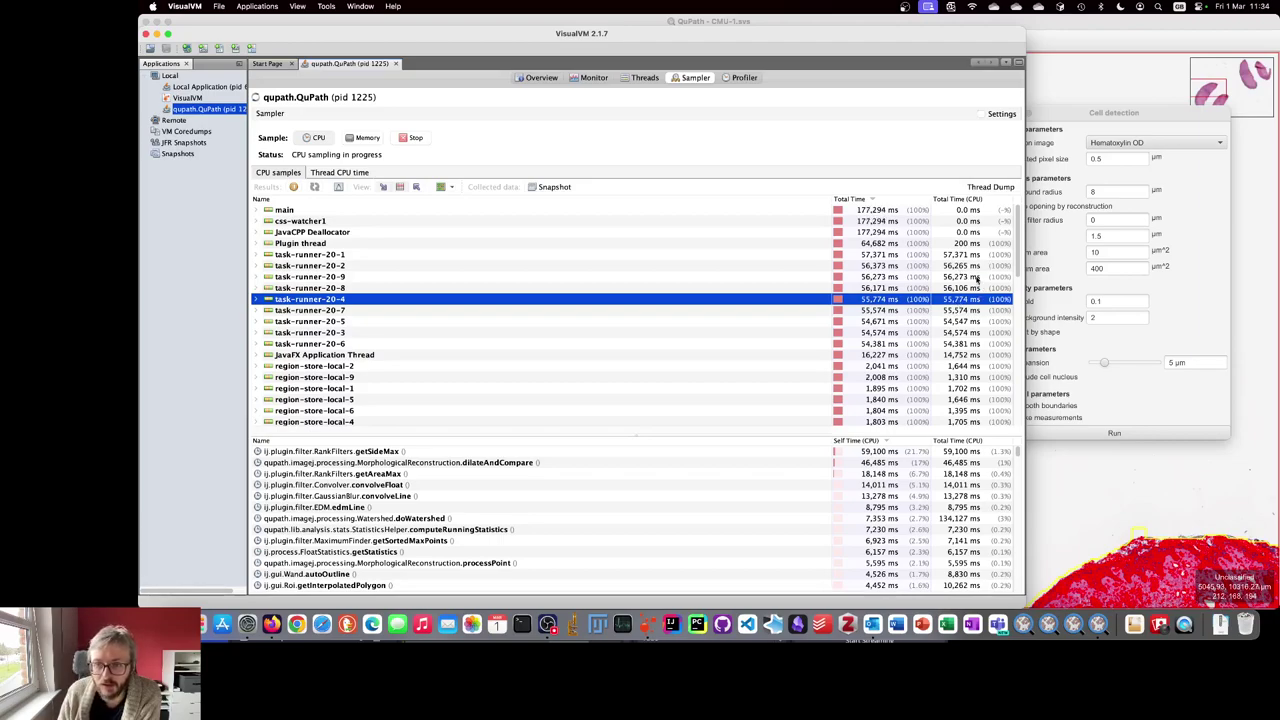
double_click(298, 302)
scroll(400, 330, down, 5)
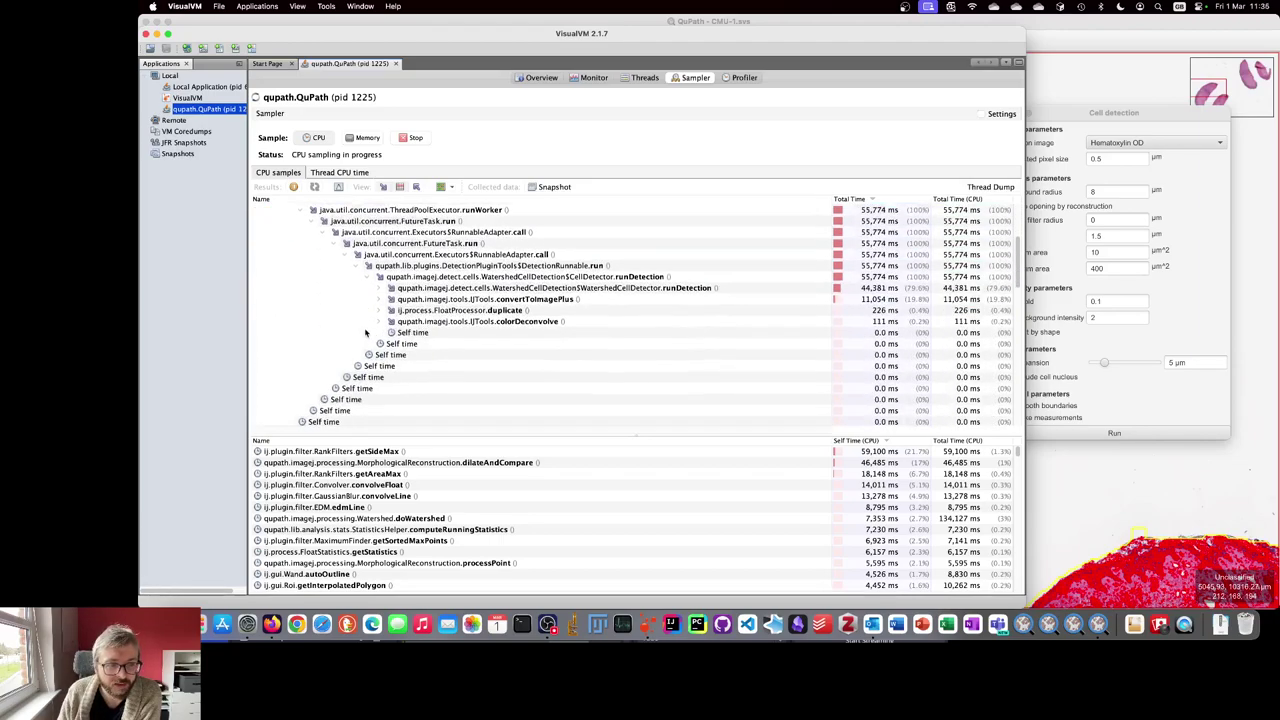
click(519, 255)
double_click(519, 255)
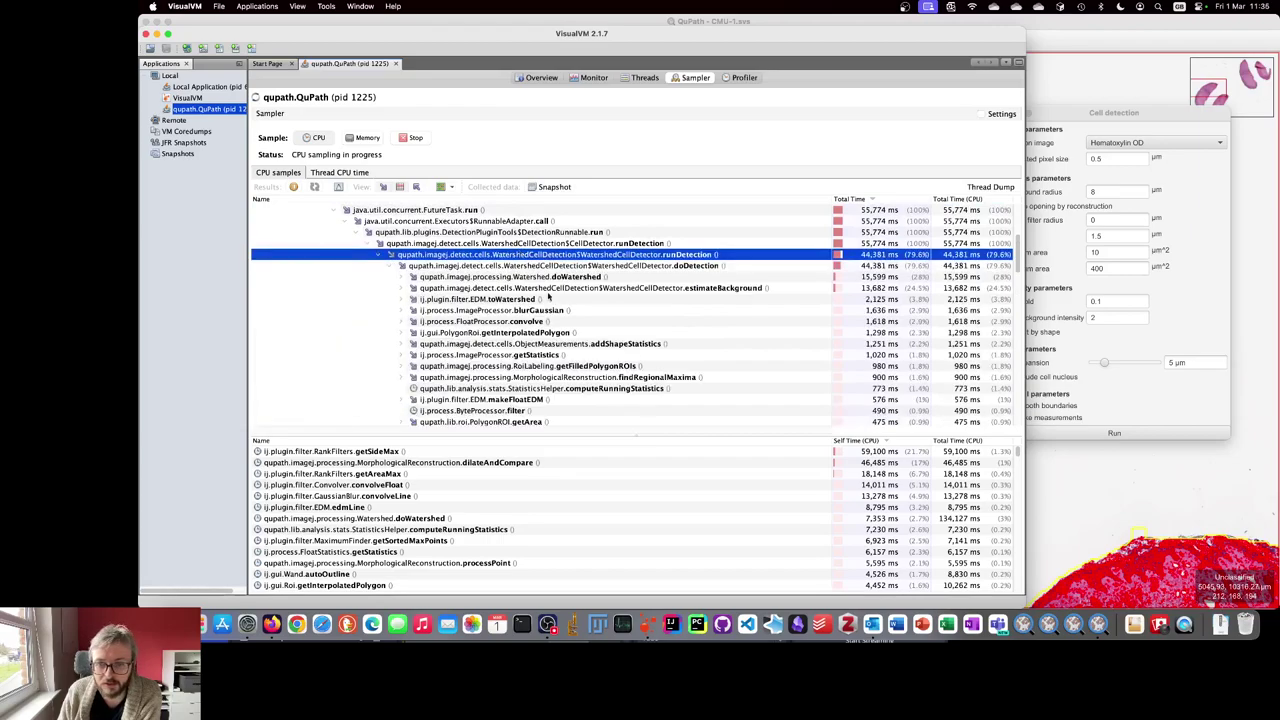
- Look through the methods under doDetection and expand Watershed.doWatershed to examine its calls
scroll(525, 290, down, 3)
scroll(540, 310, up, 5)
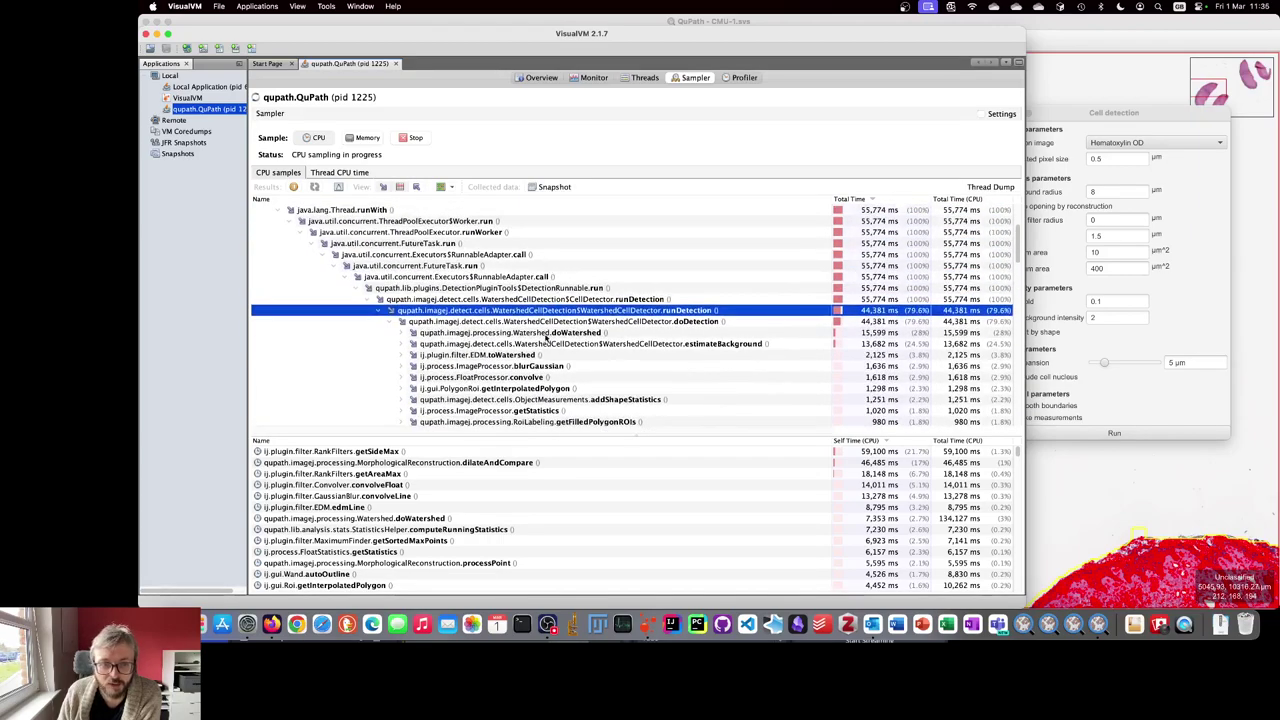
double_click(548, 333)
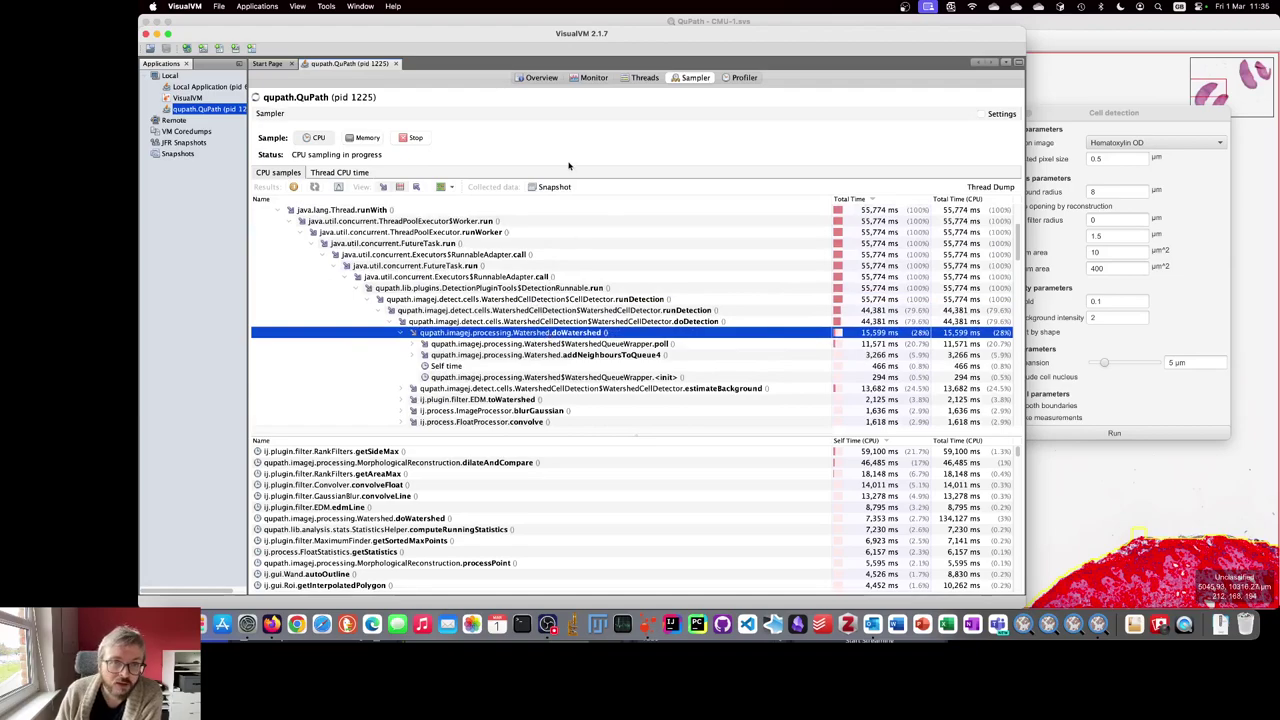
- Open the CPU and heap monitoring graphs for QuPath, perform a garbage collection and create a heap dump
click(591, 77)
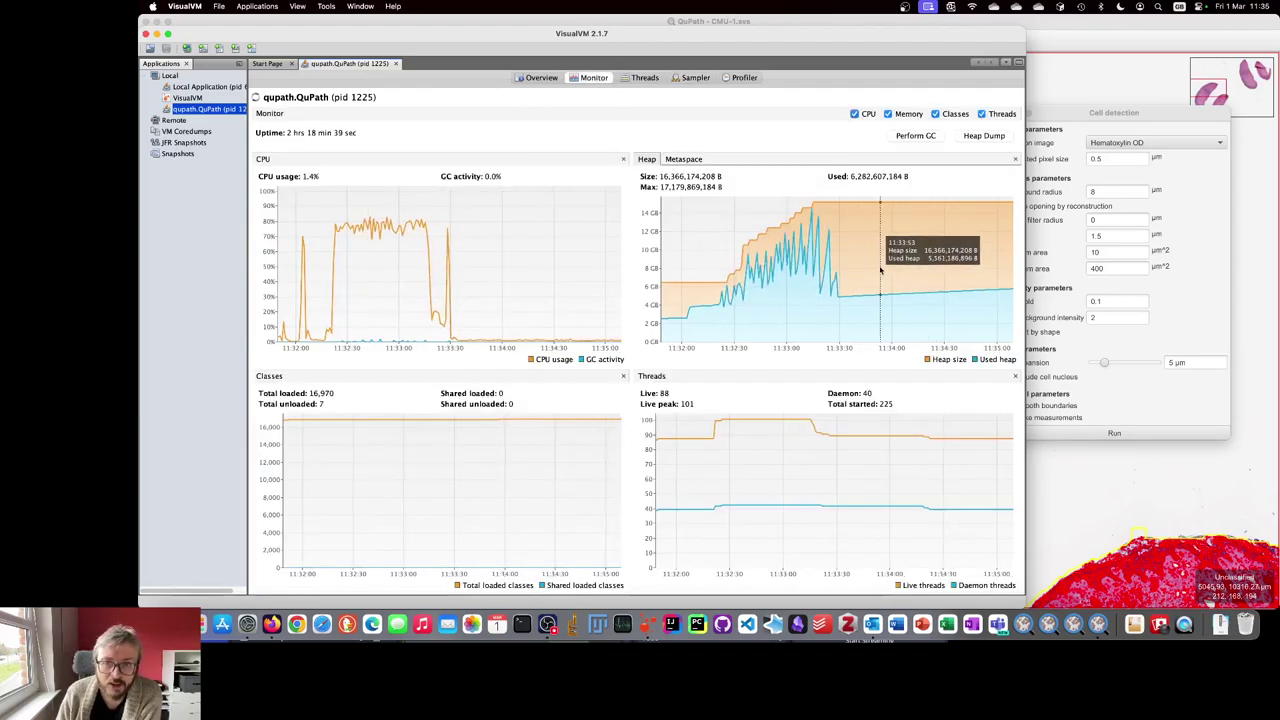
click(915, 135)
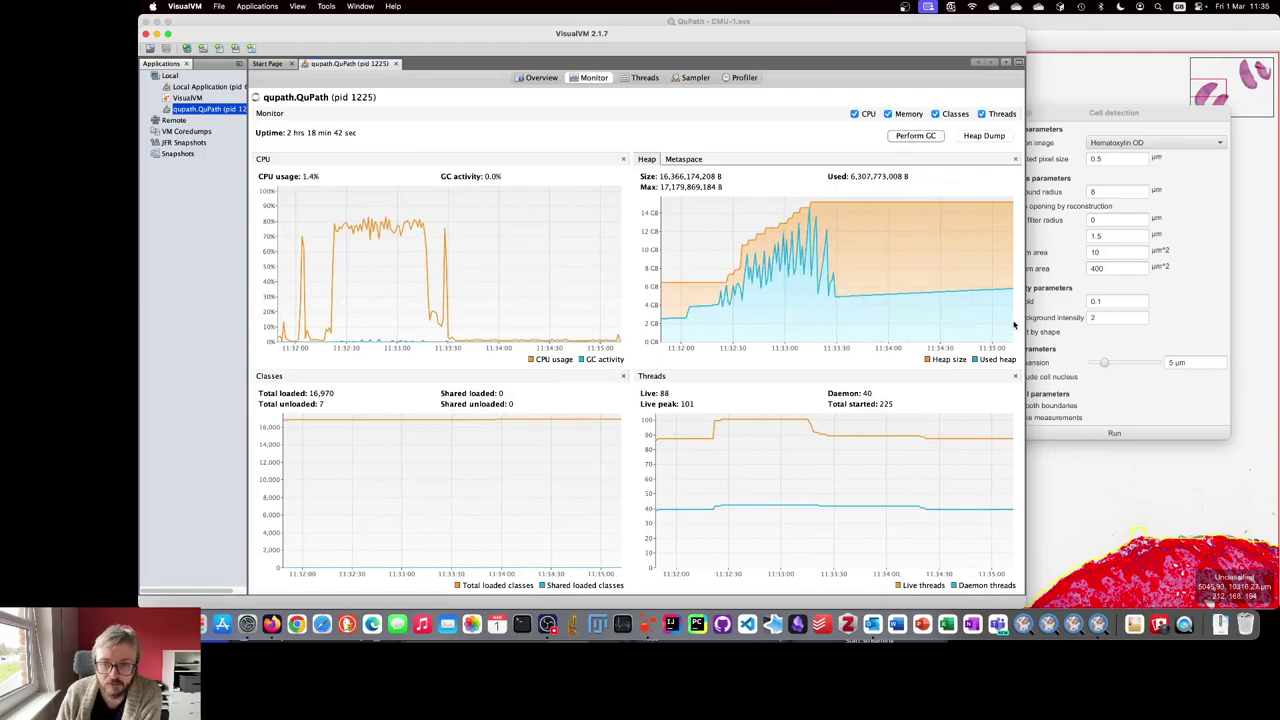
click(982, 135)
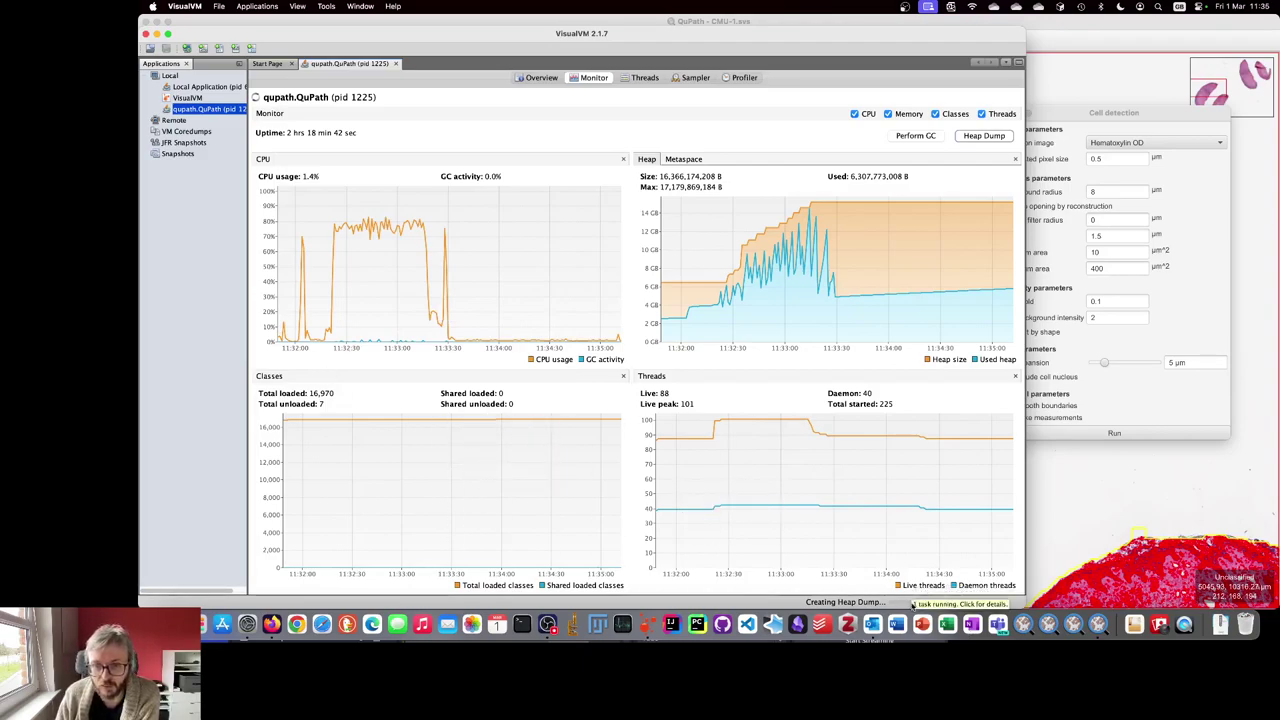
- Examine the states of all live threads in the QuPath timeline and request a thread dump
click(640, 77)
scroll(480, 264, down, 10)
scroll(481, 266, up, 10)
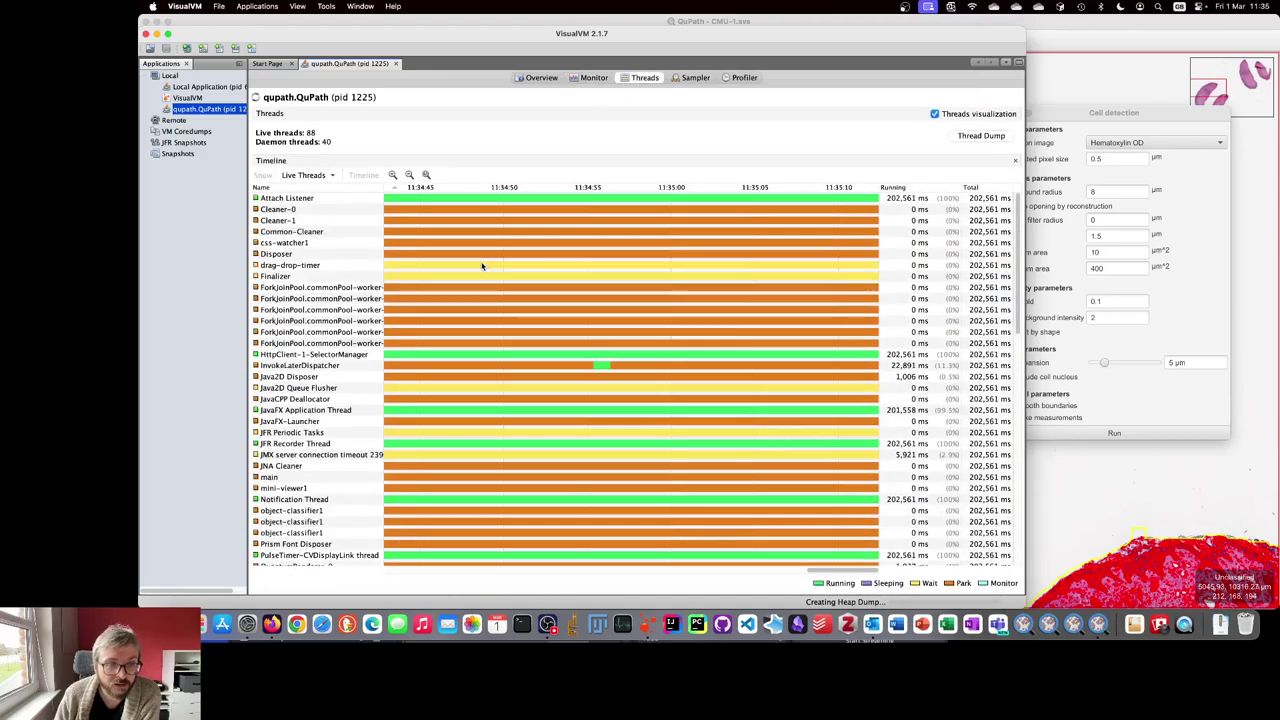
scroll(481, 265, down, 15)
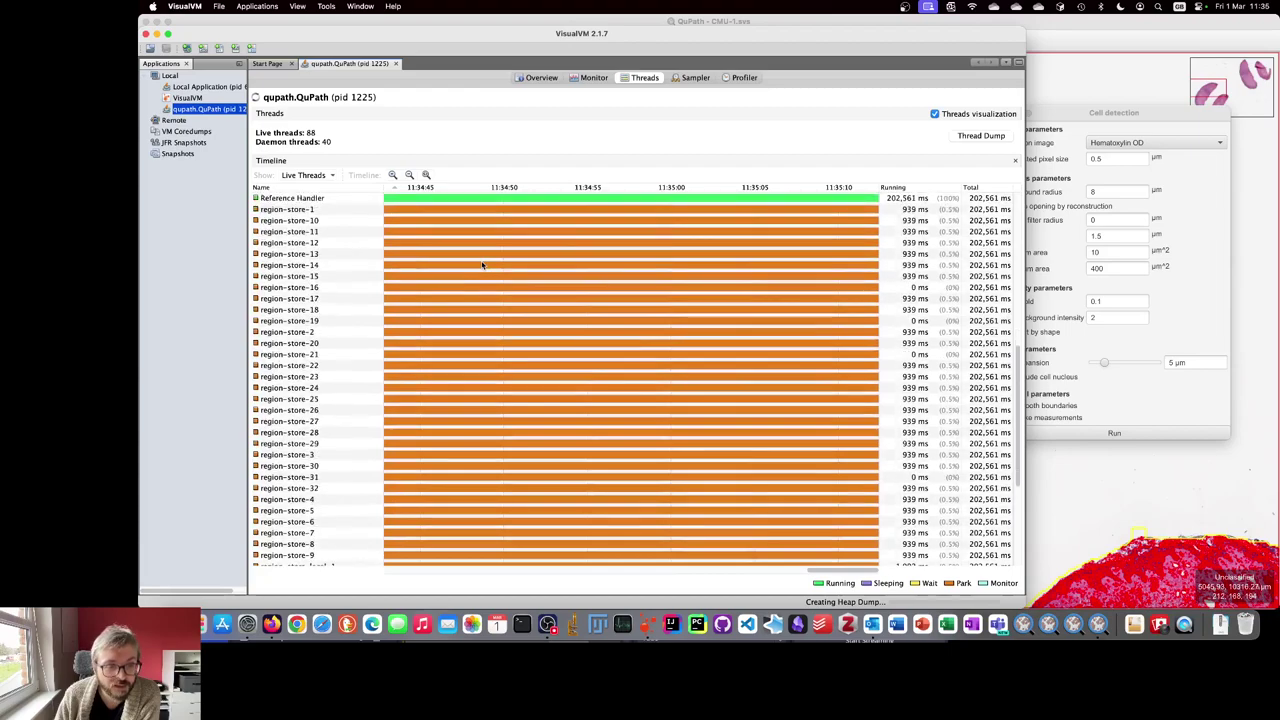
scroll(481, 265, down, 8)
scroll(481, 265, up, 20)
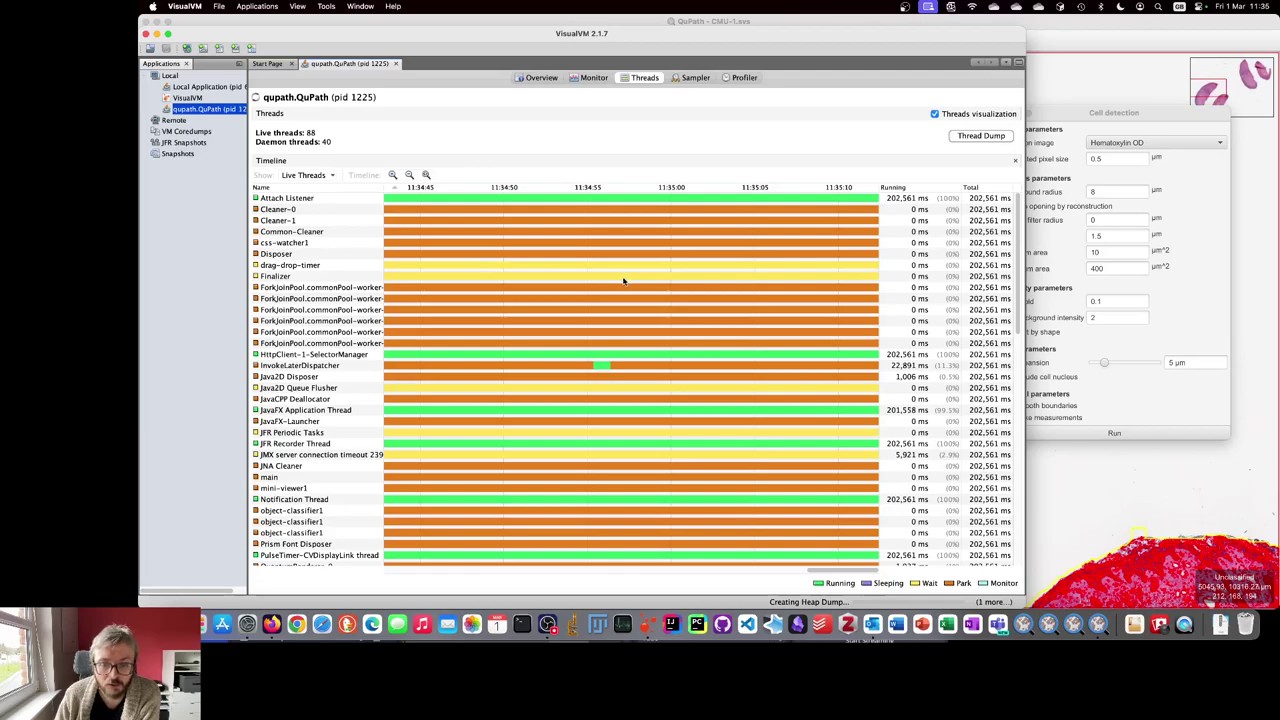
scroll(623, 281, down, 5)
scroll(623, 281, down, 10)
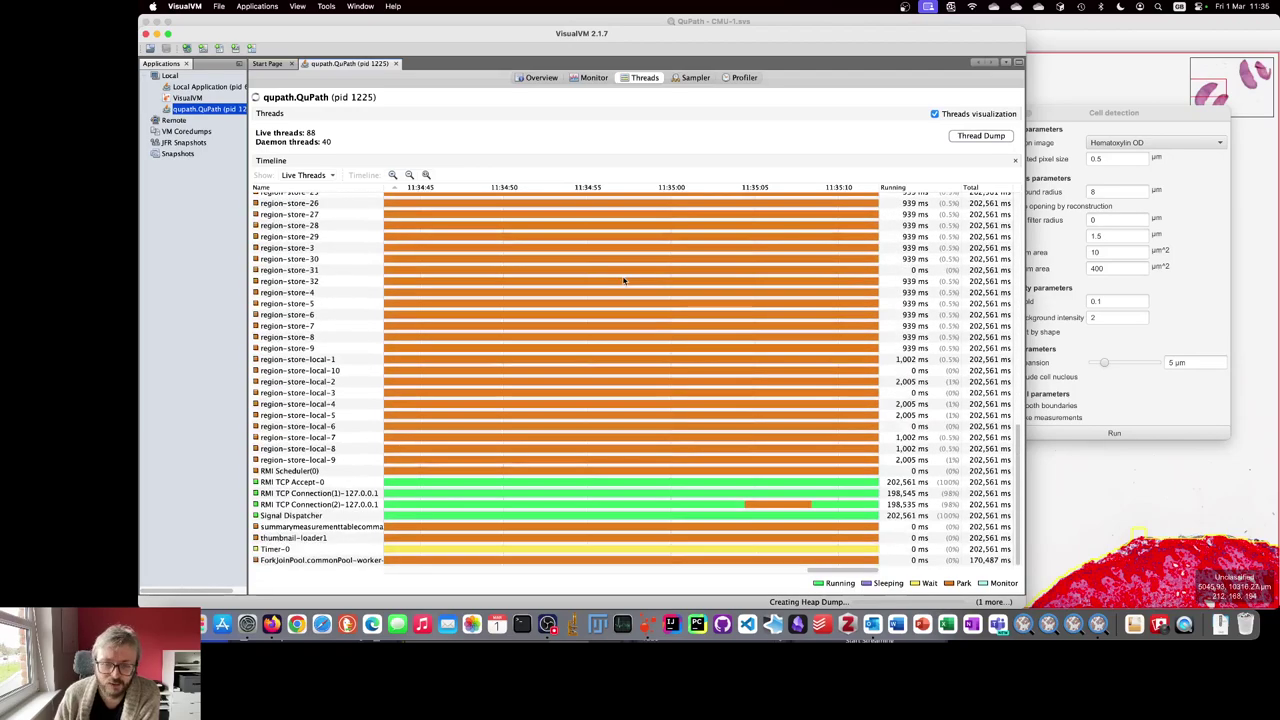
scroll(623, 281, up, 15)
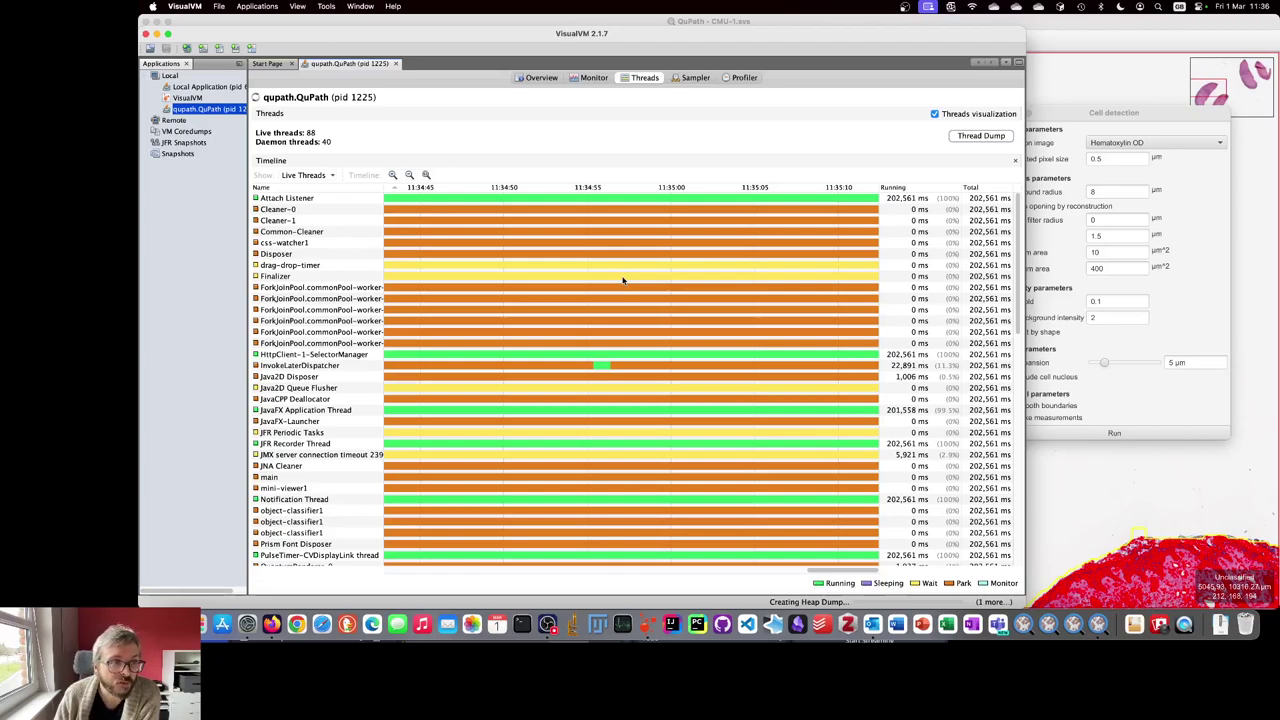
- Return to the CPU samples and examine the call chain leading to Watershed.doWatershed under task-runner-20-4
click(692, 78)
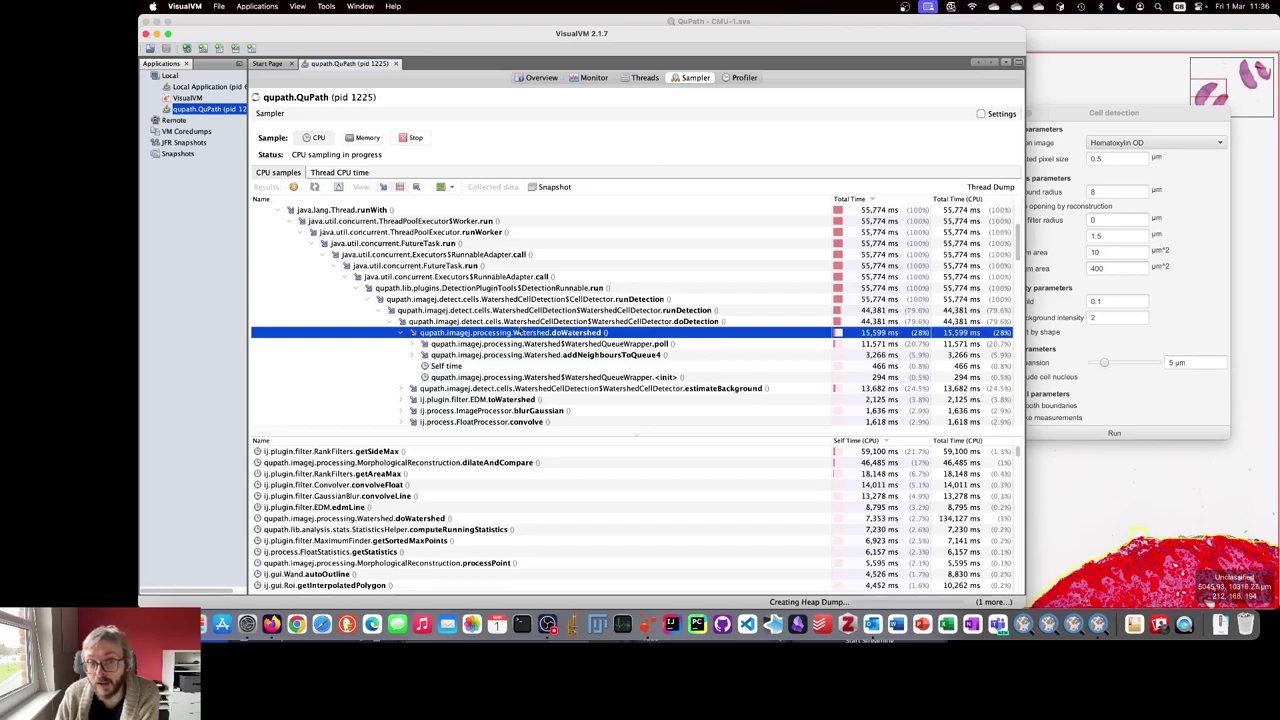
scroll(563, 362, up, 3)
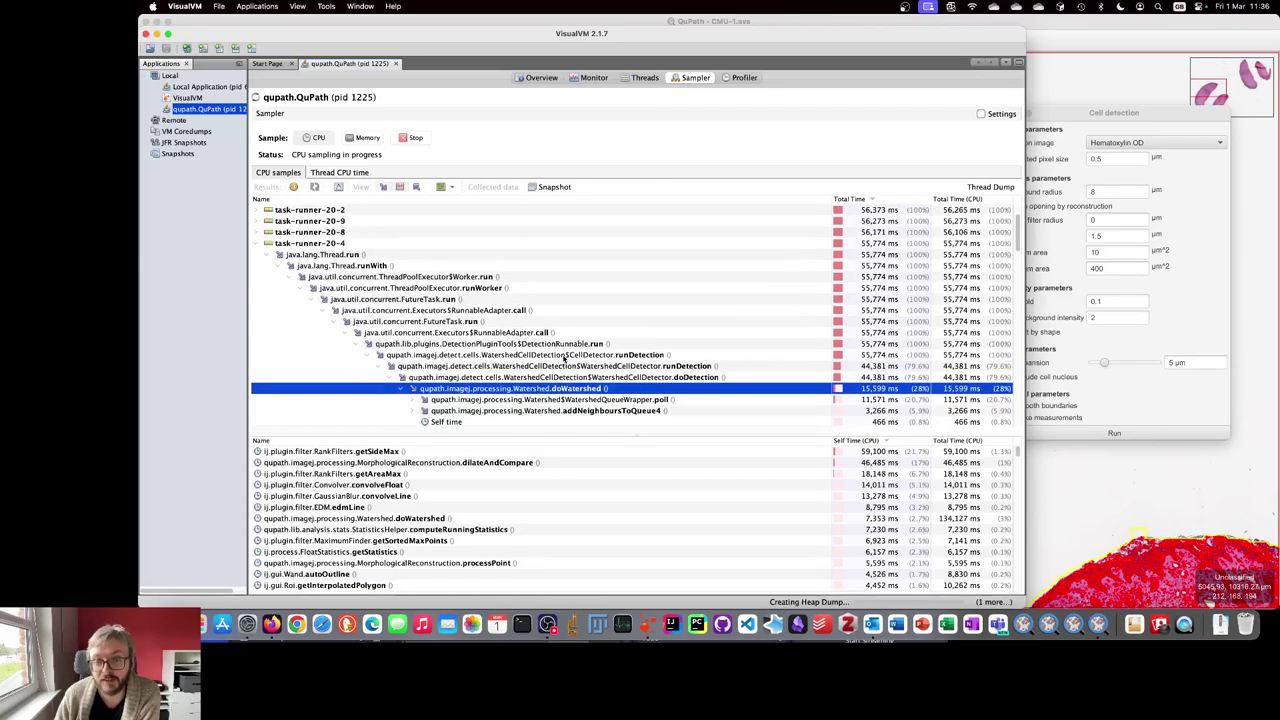